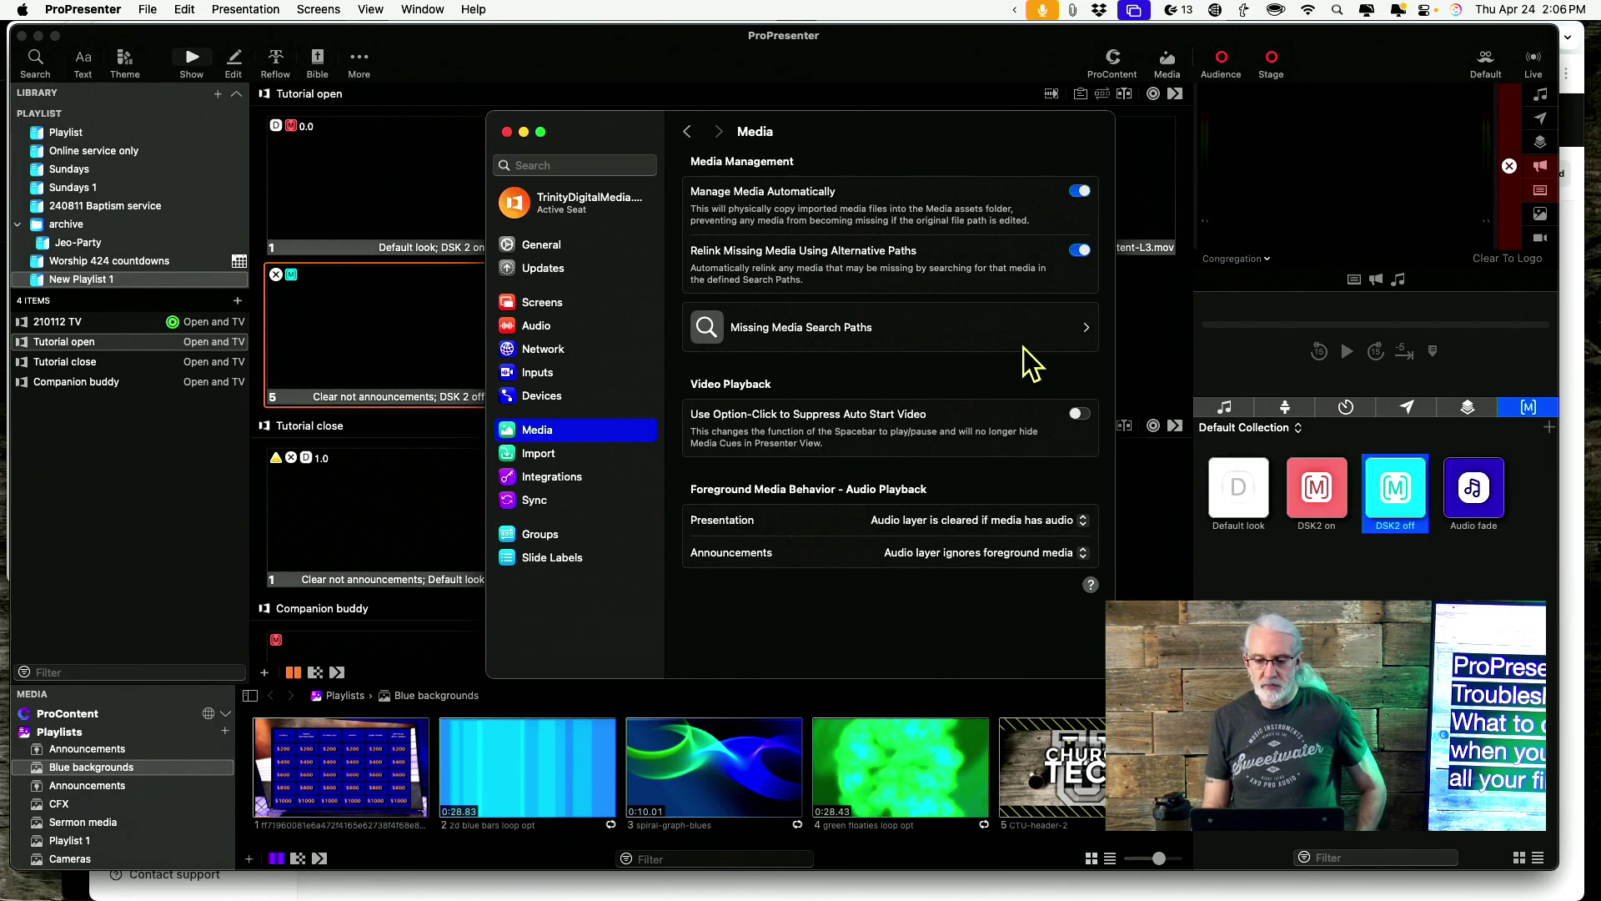
Review the file locations listed under Missing Media Search Paths and return to the Media settings.
click(1047, 333)
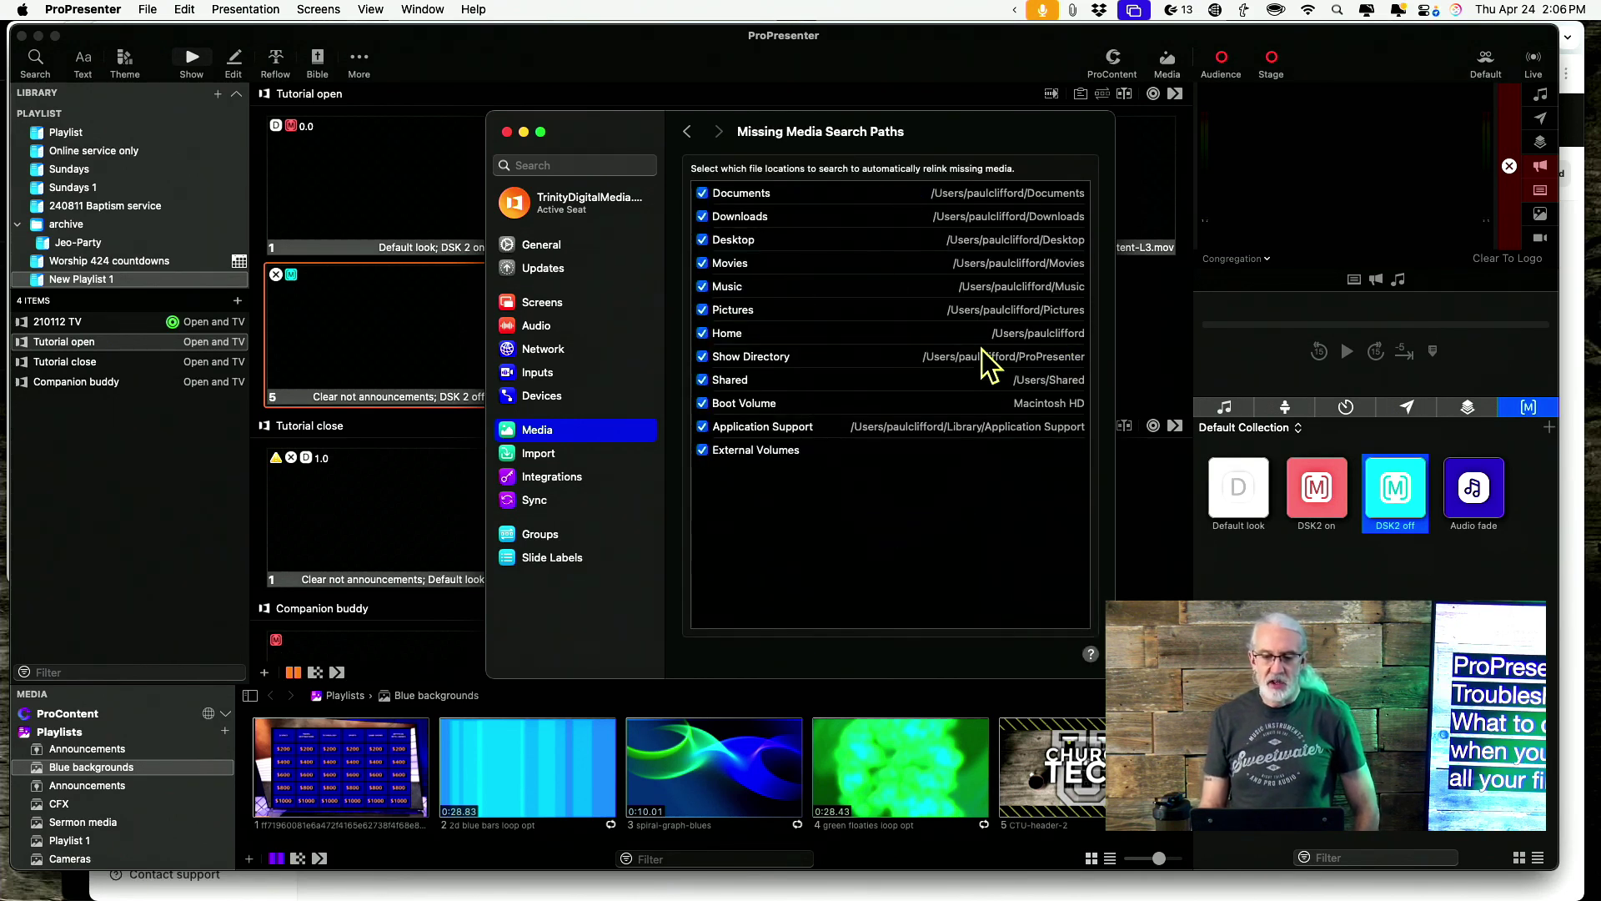
click(687, 132)
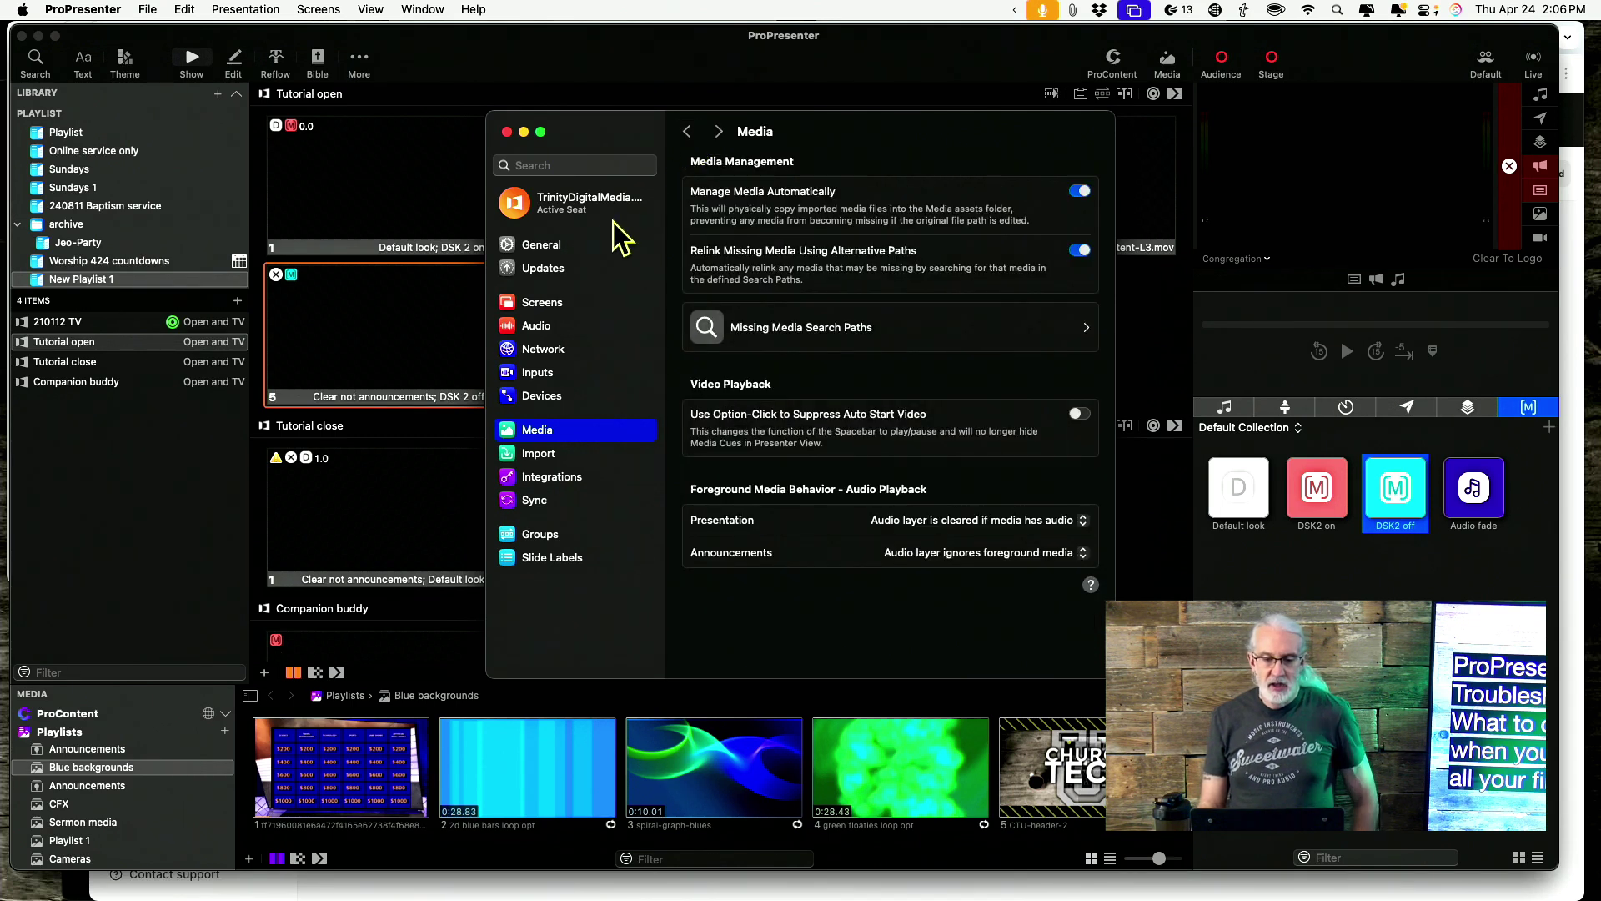
Examine the Support Files Location path in the General settings and its folder chooser, leaving the chooser without picking a folder.
click(551, 248)
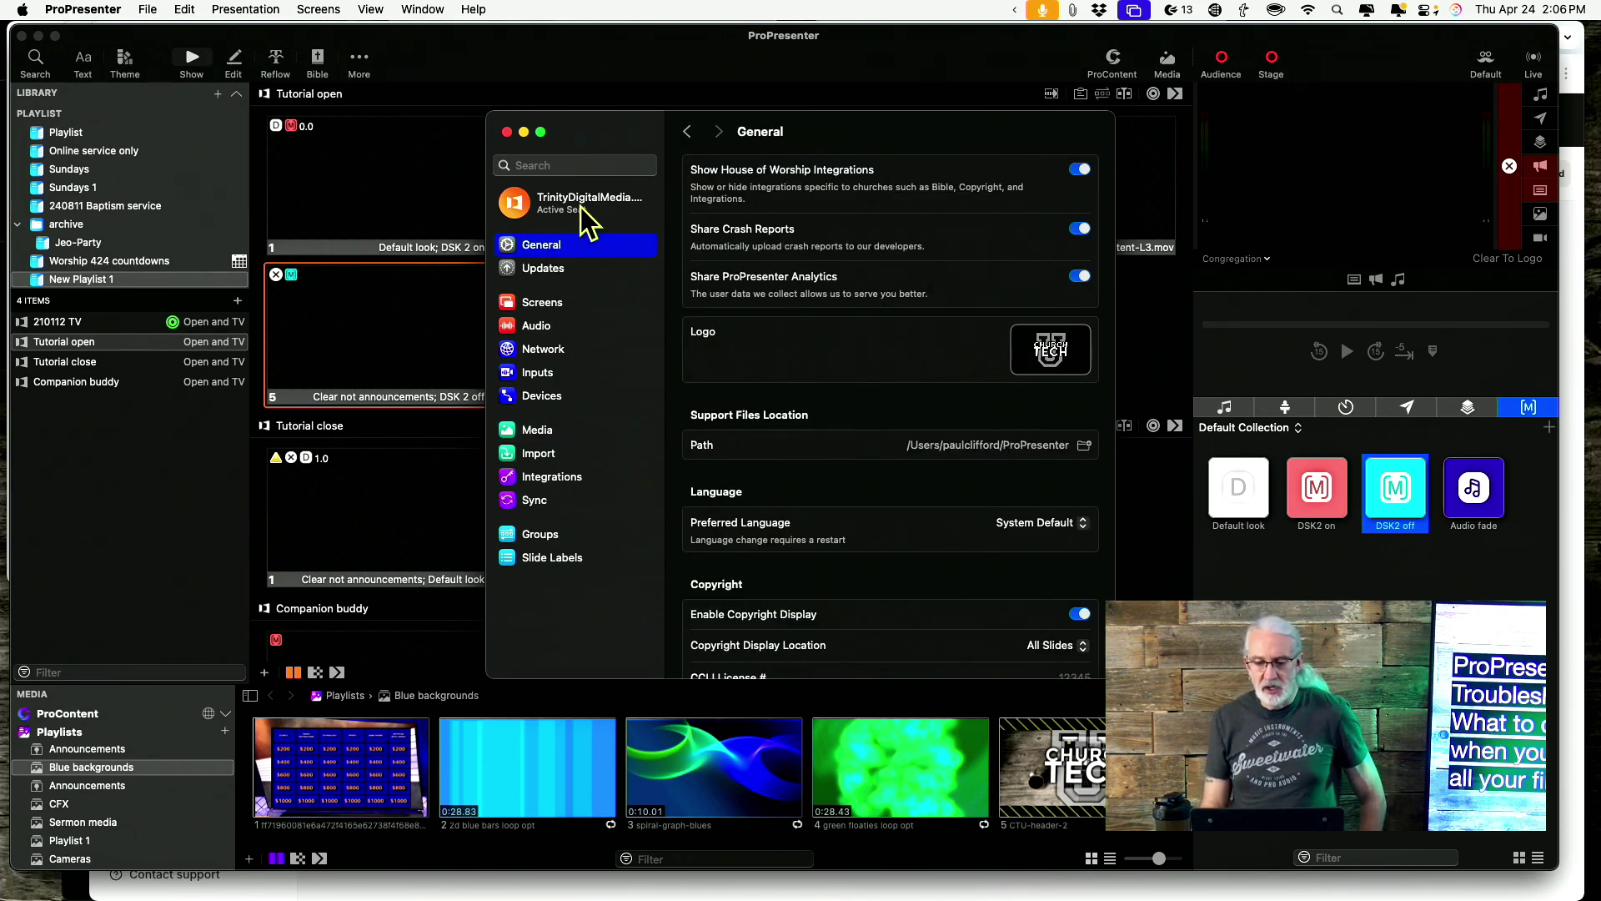
scroll(800, 429, down, 3)
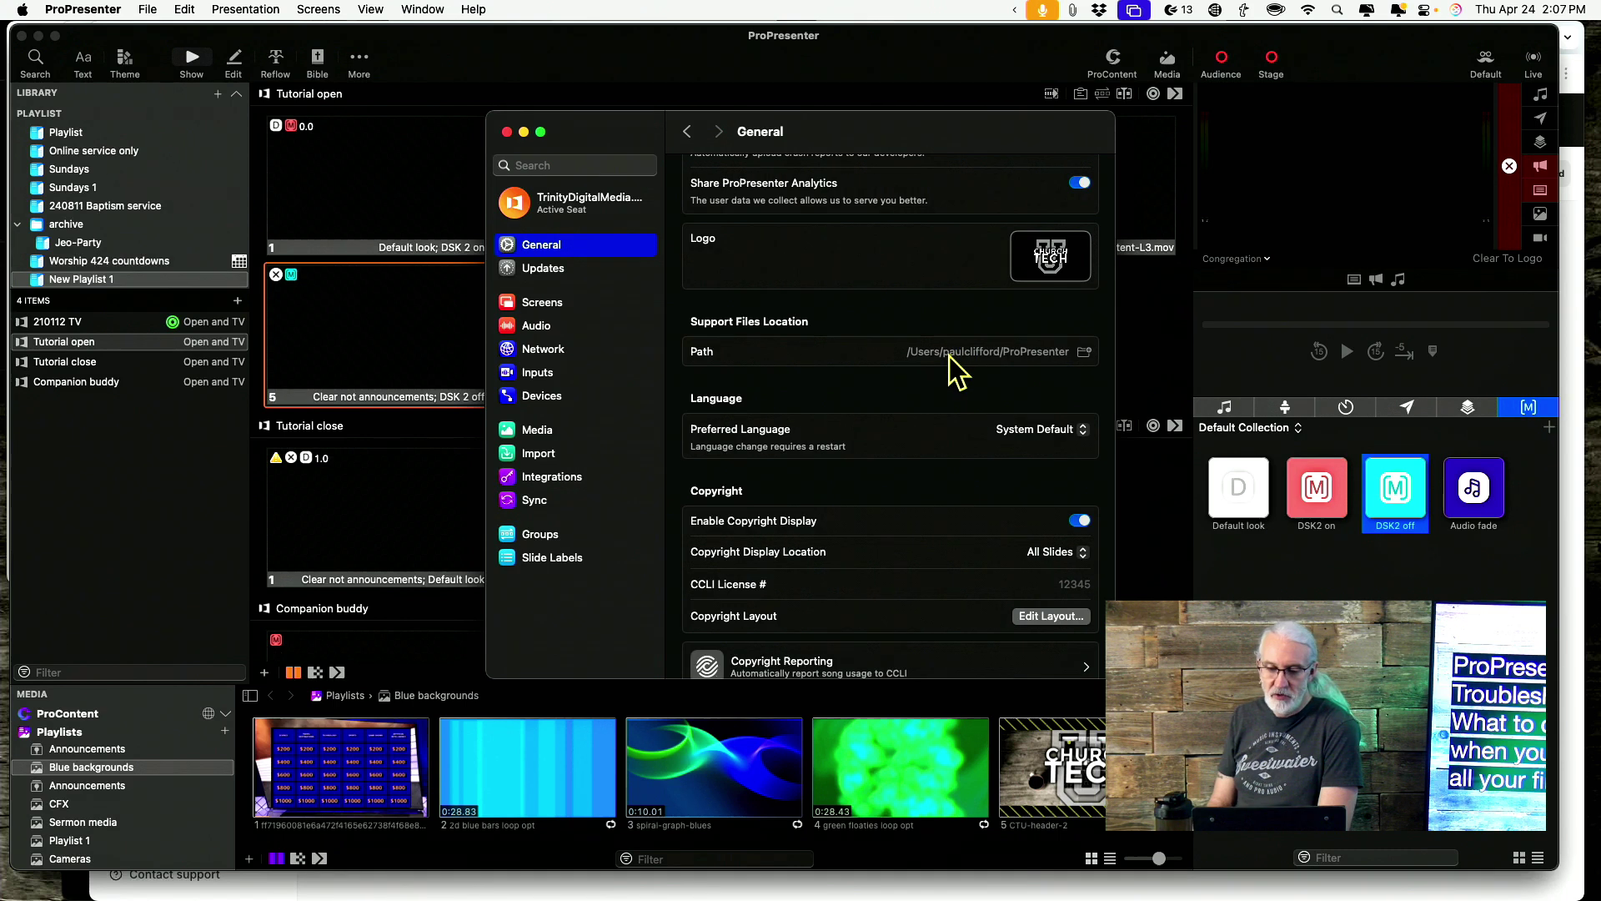
click(1084, 352)
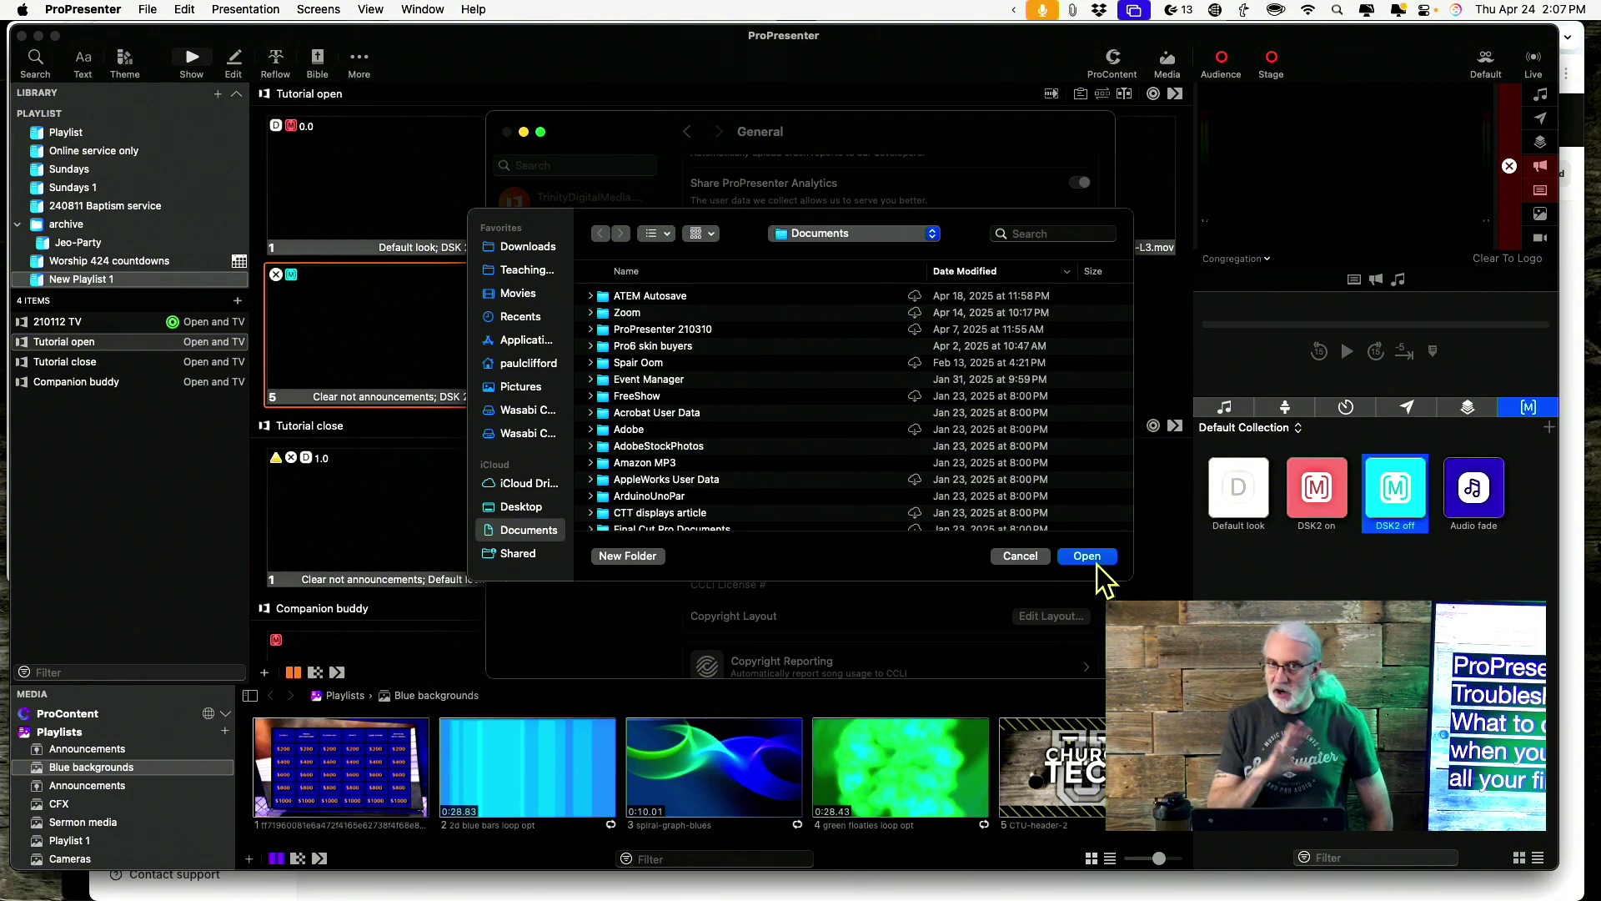
click(1020, 555)
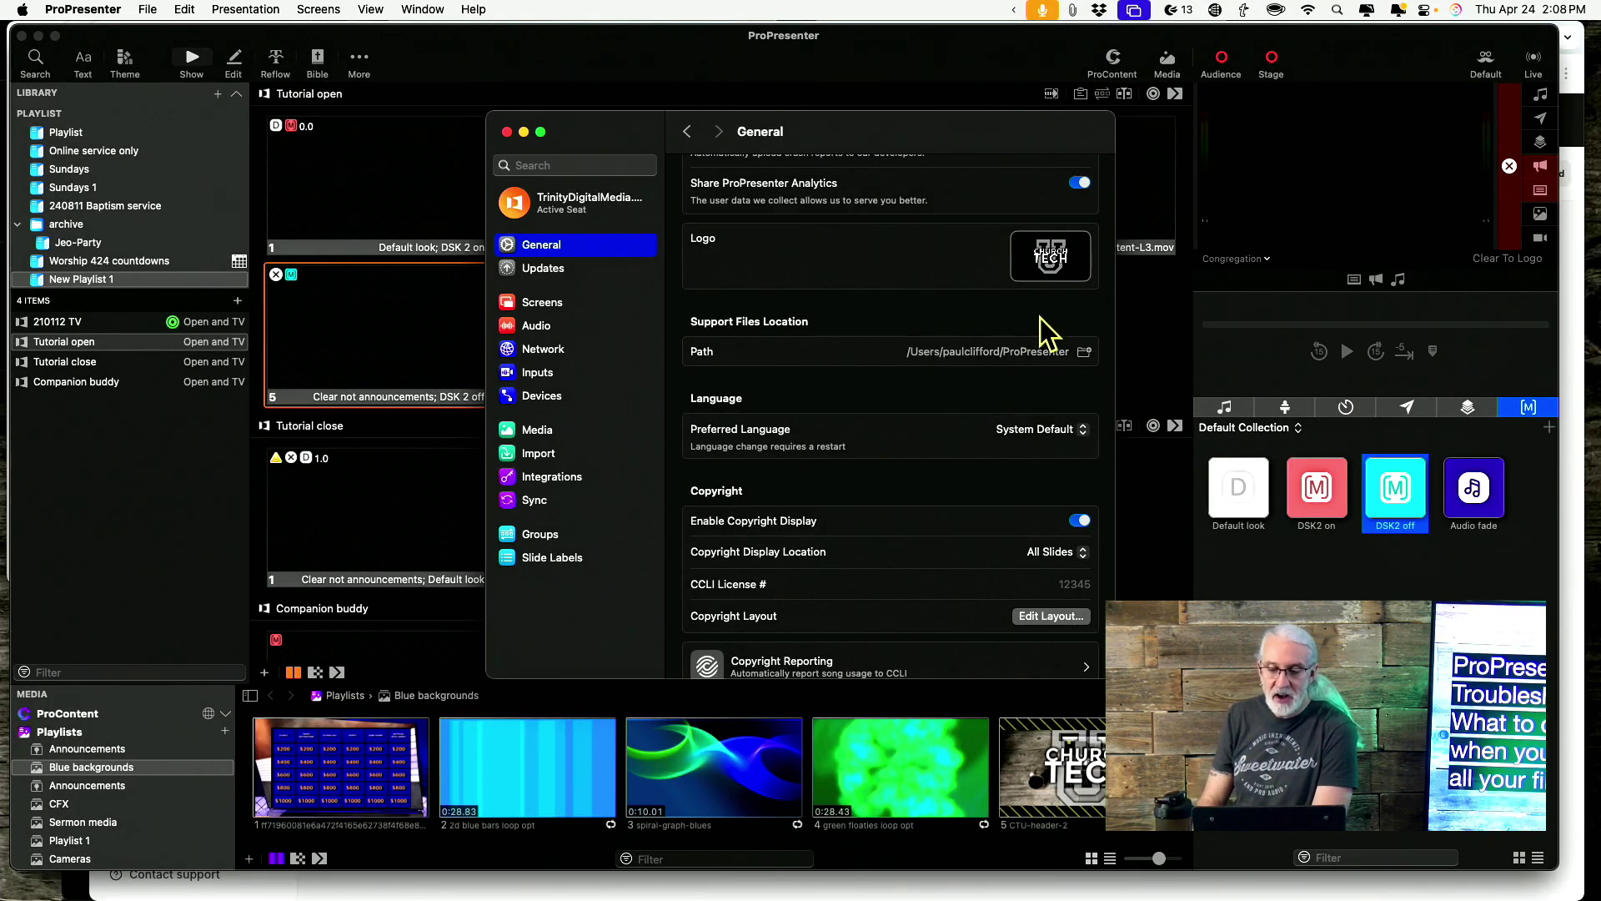
click(1085, 353)
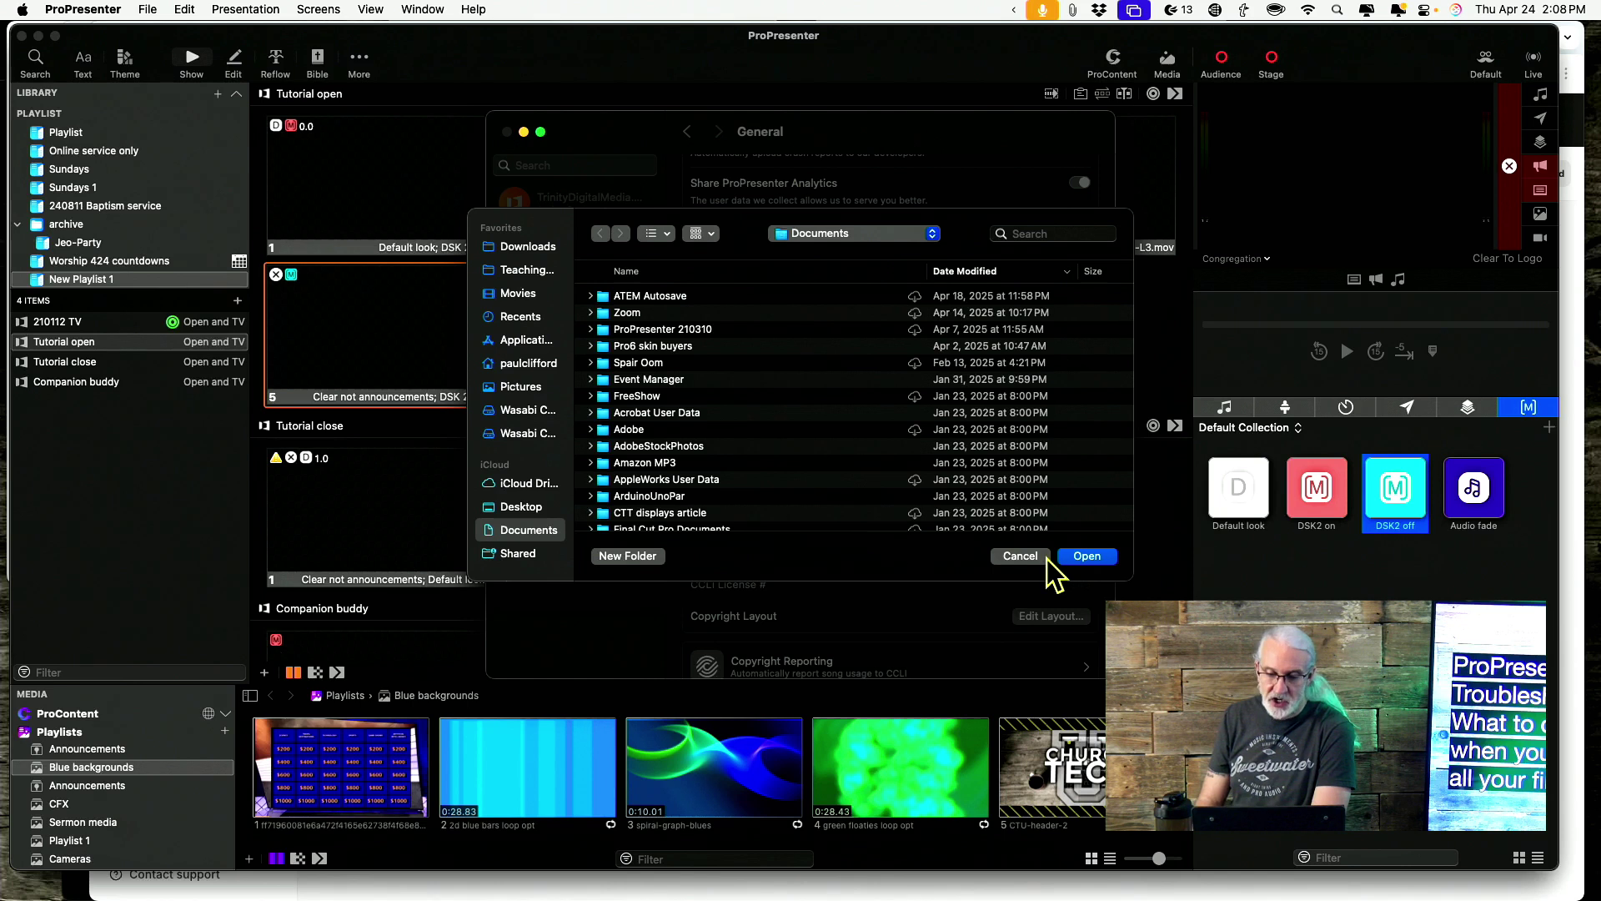
click(1020, 556)
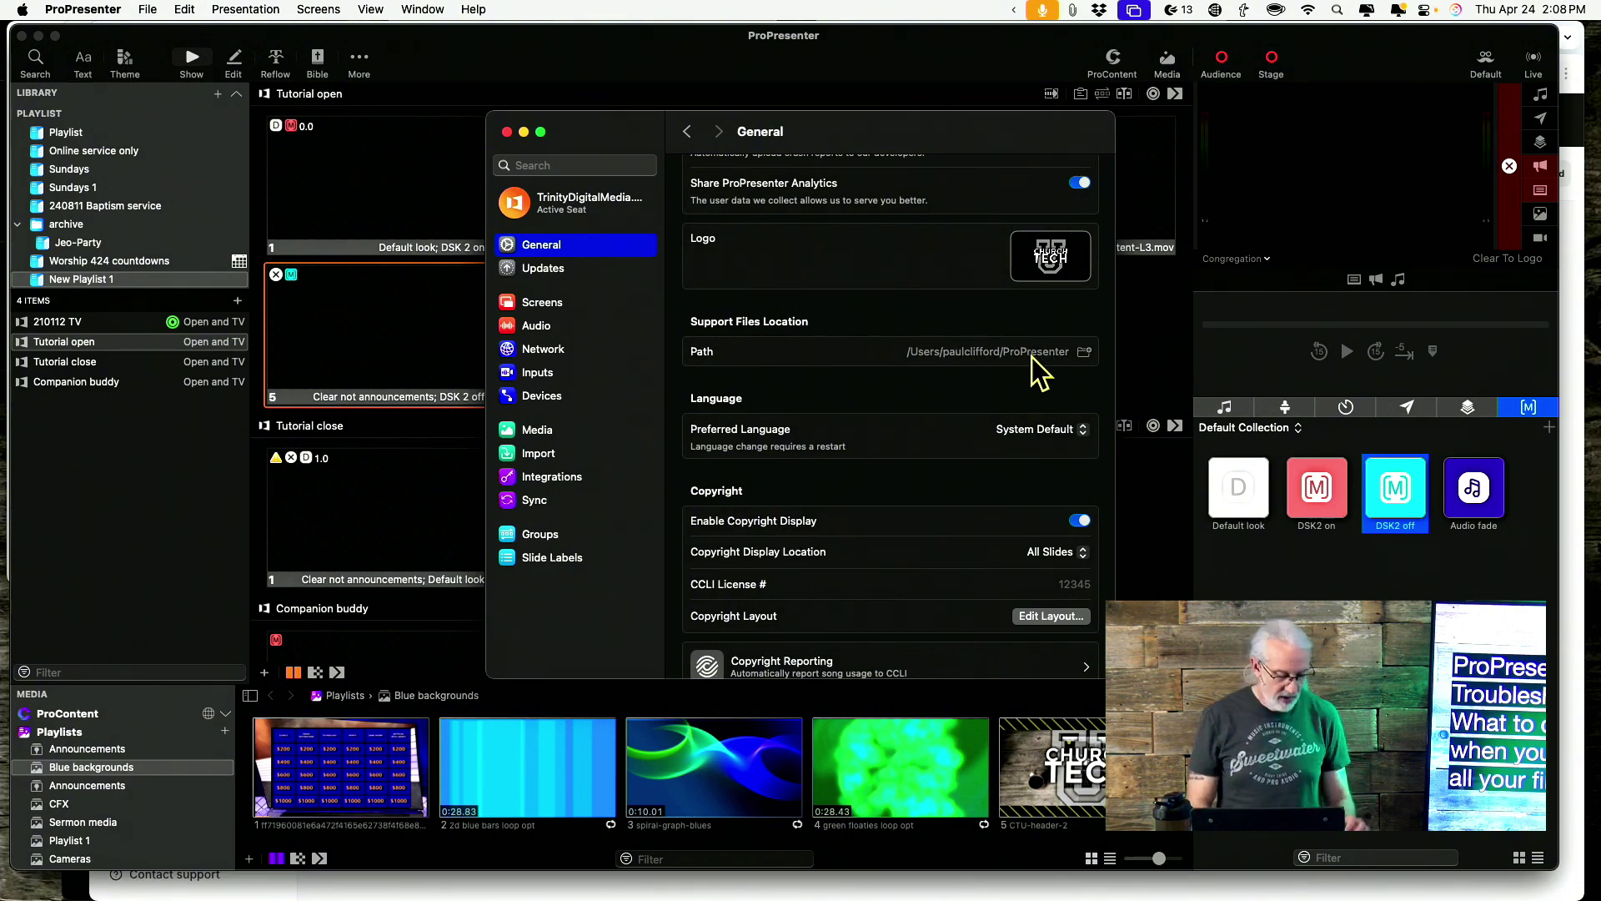
Find and open the ProPresenter folder through a system-wide search, and switch its Finder window to the user's home folder.
key(super+space)
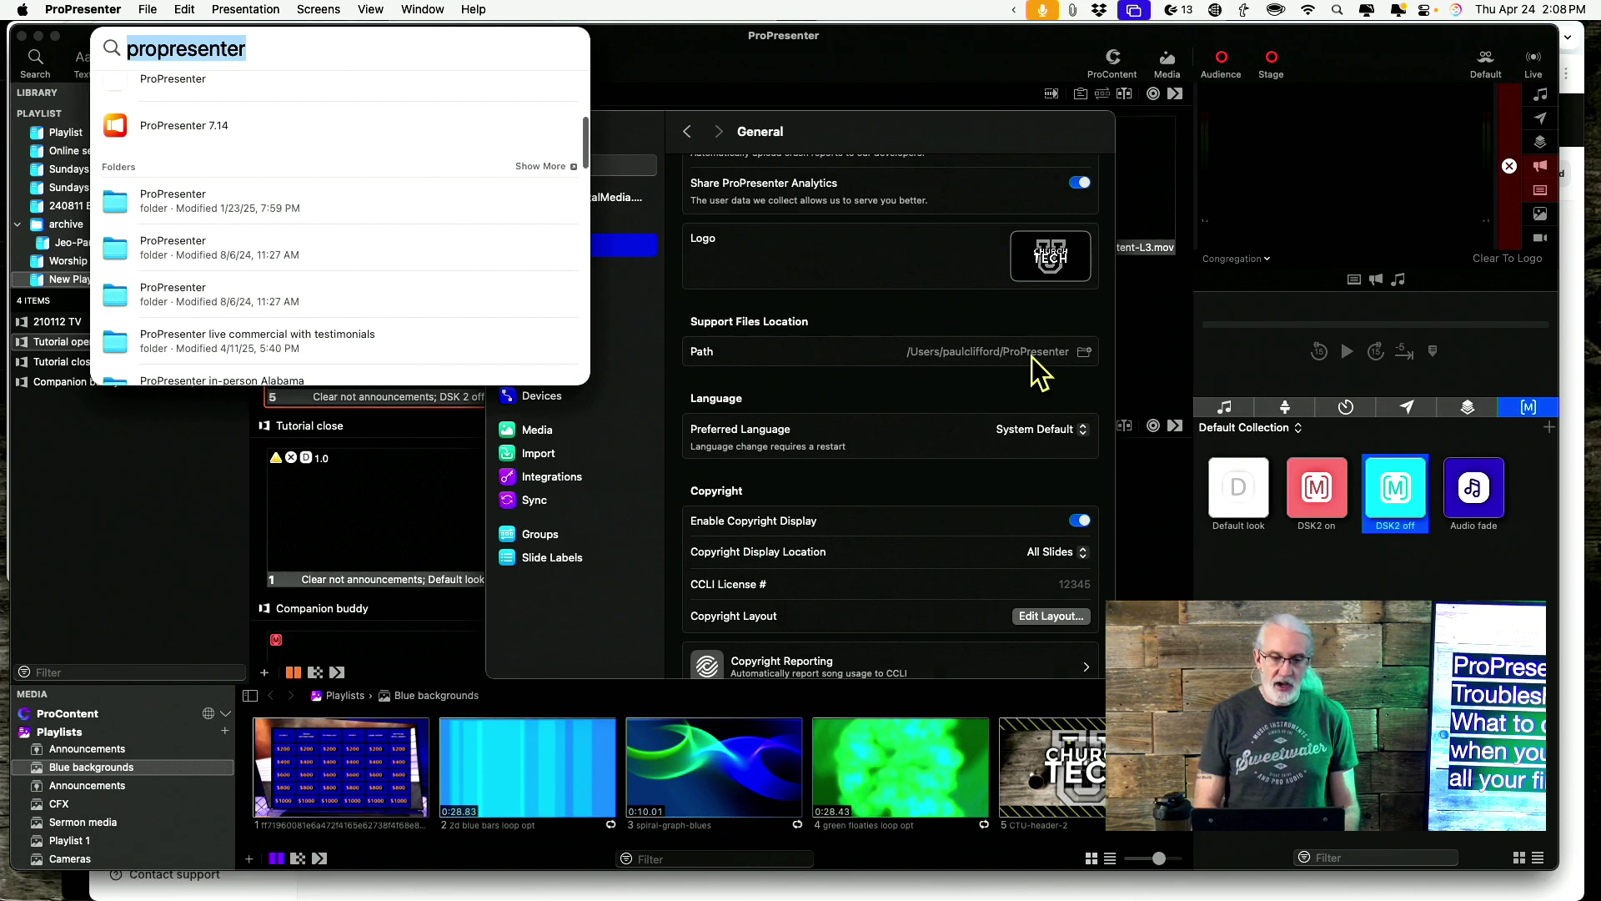
click(118, 193)
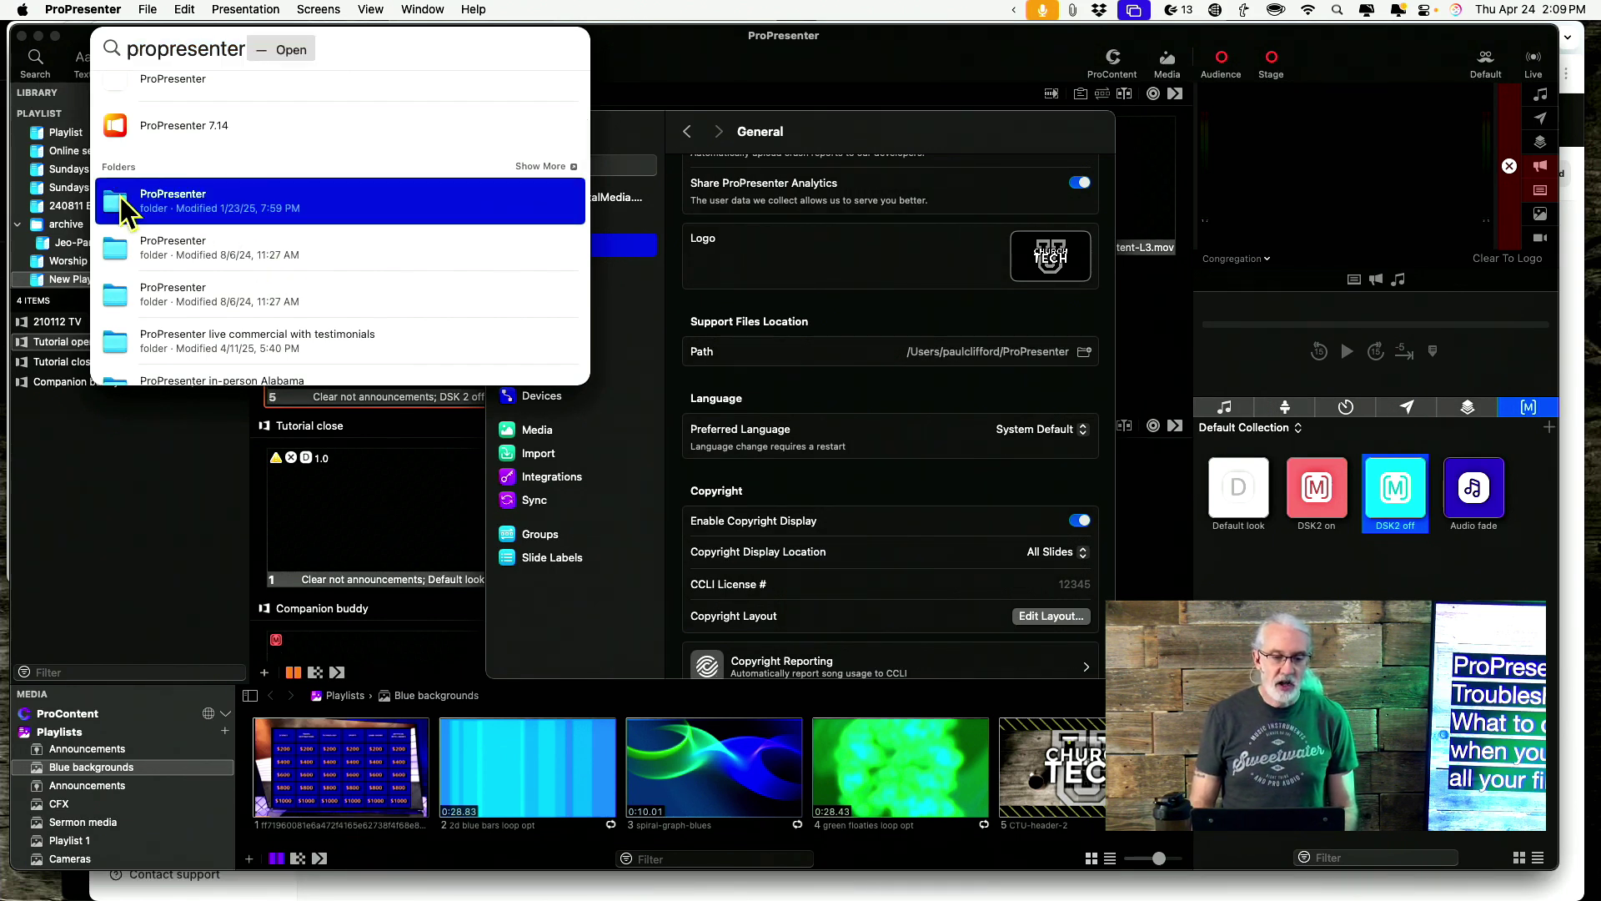
click(120, 196)
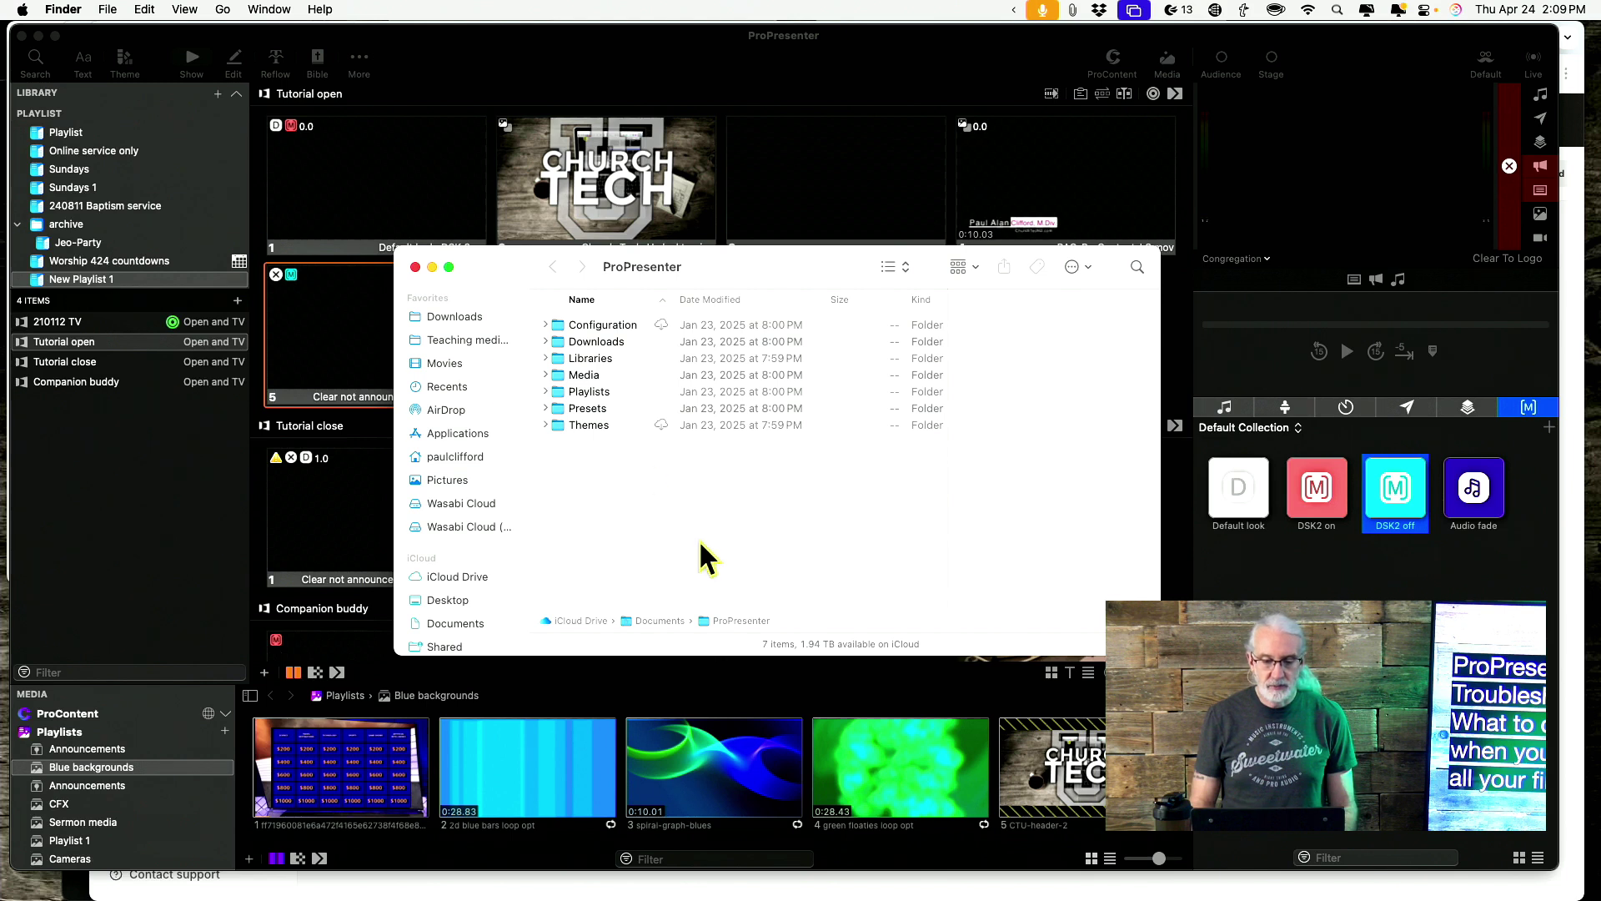
double_click(649, 623)
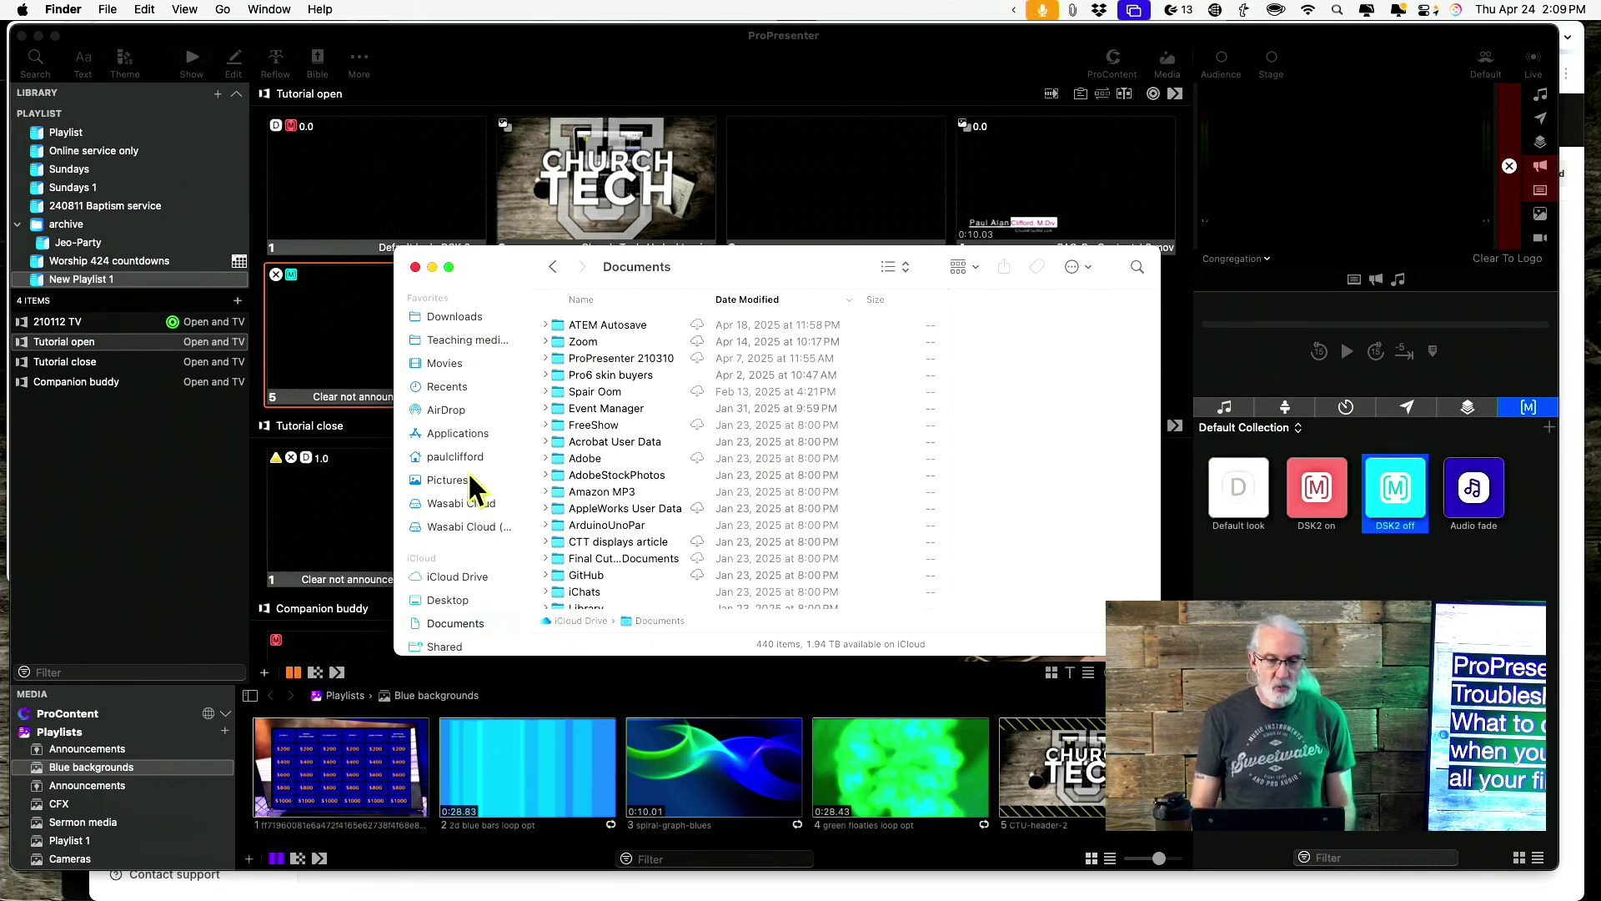
click(457, 456)
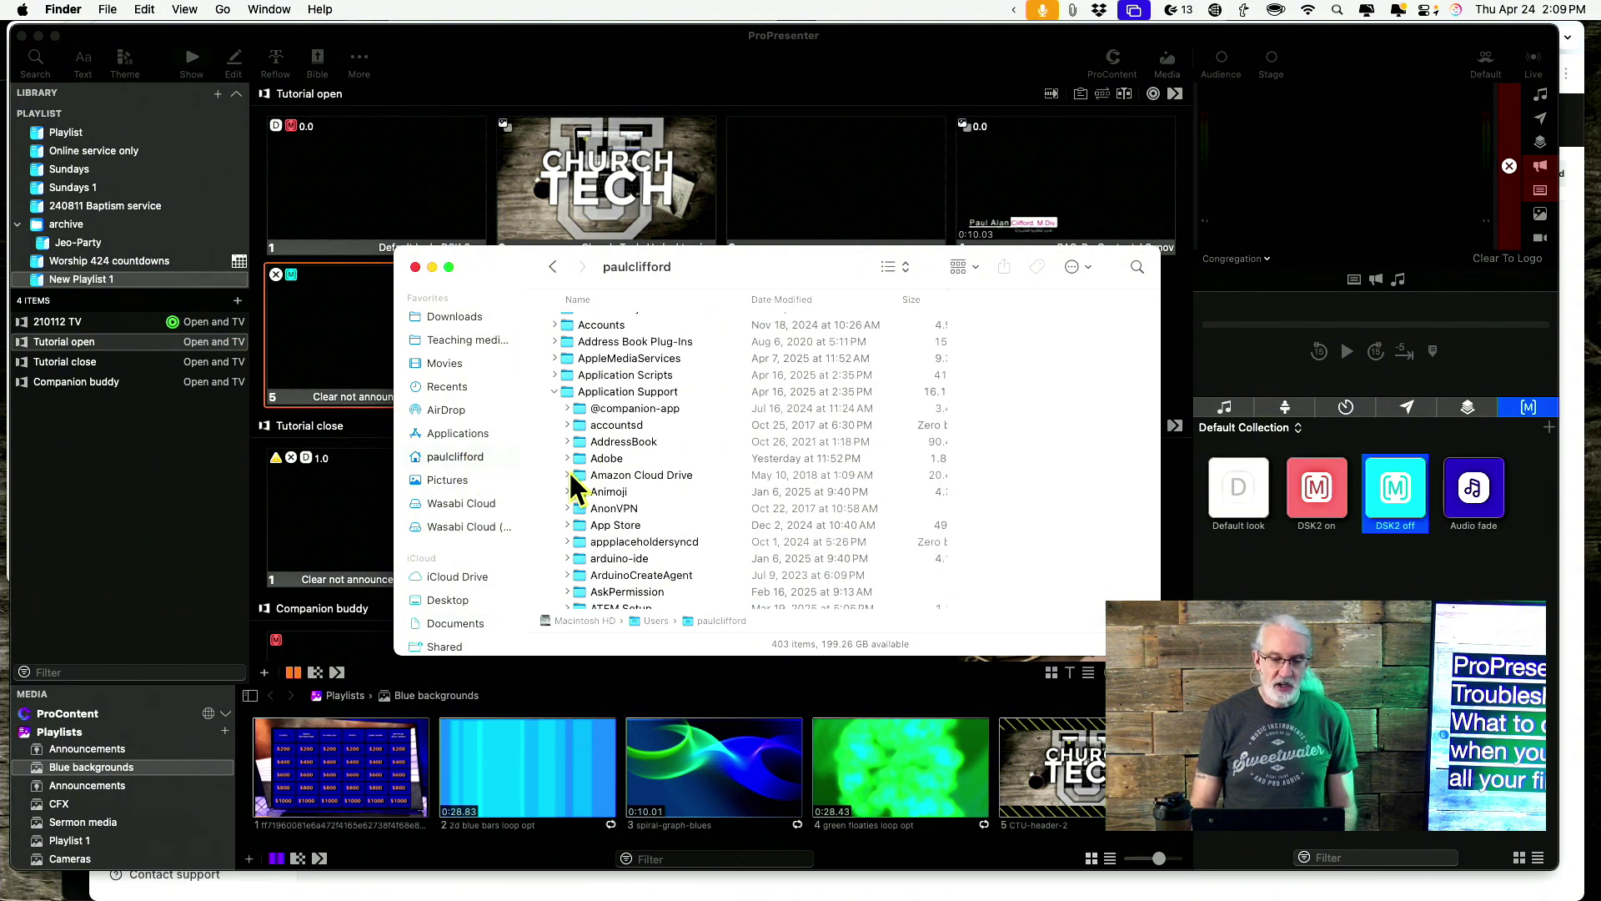
Collapse the expanded Library and Libraries folders in the home folder's file list.
scroll(607, 421, down, 1)
scroll(607, 426, down, 15)
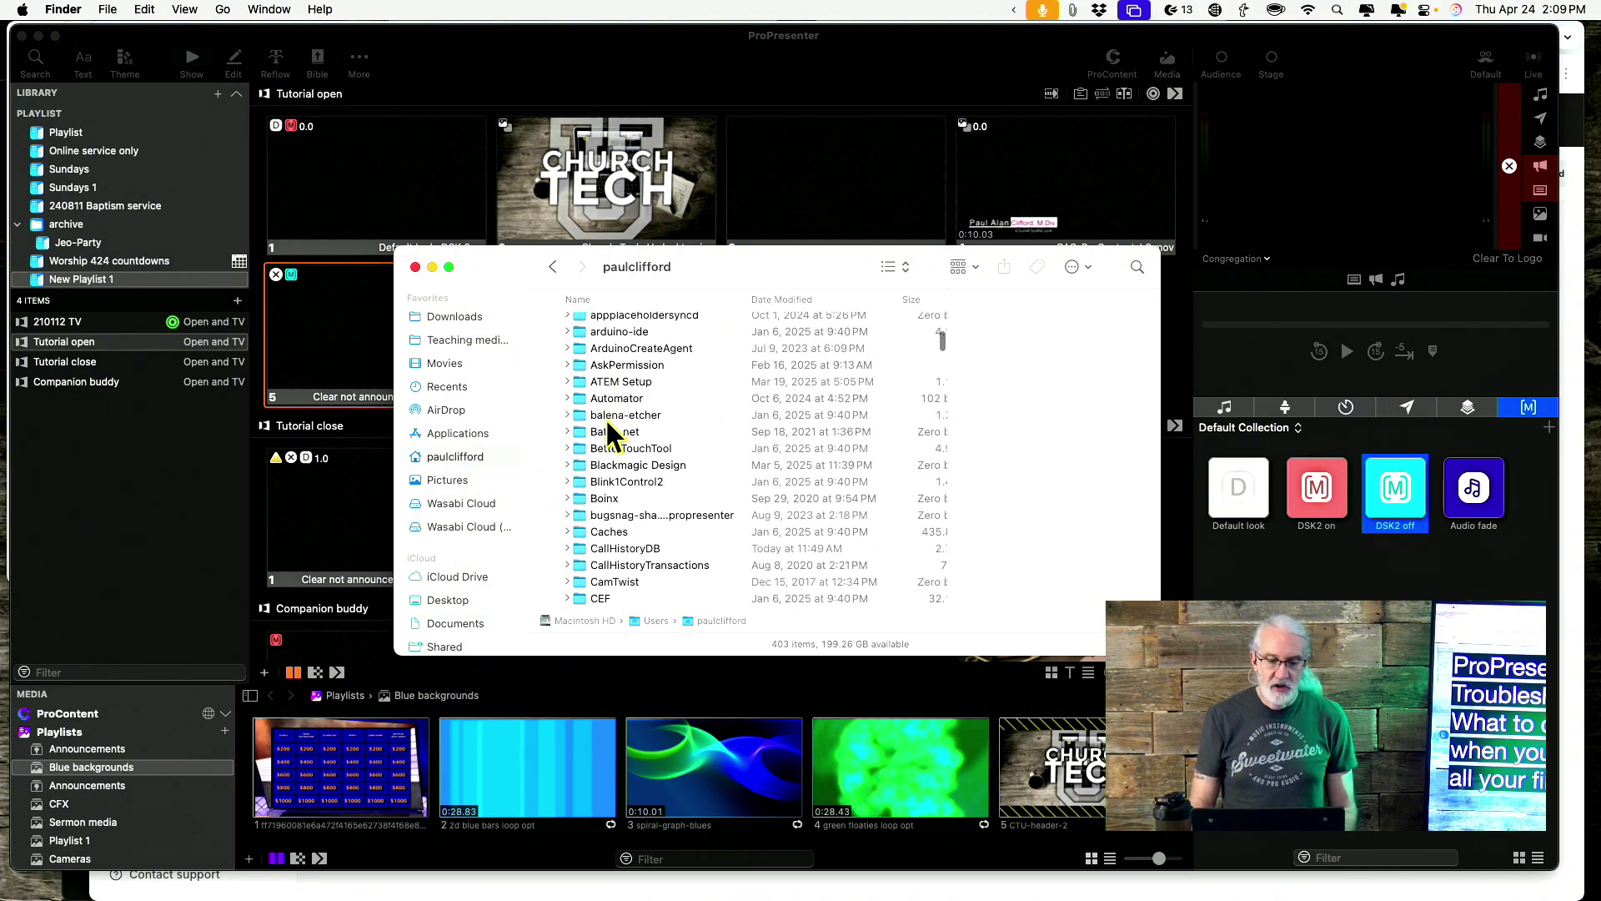
scroll(607, 423, down, 10)
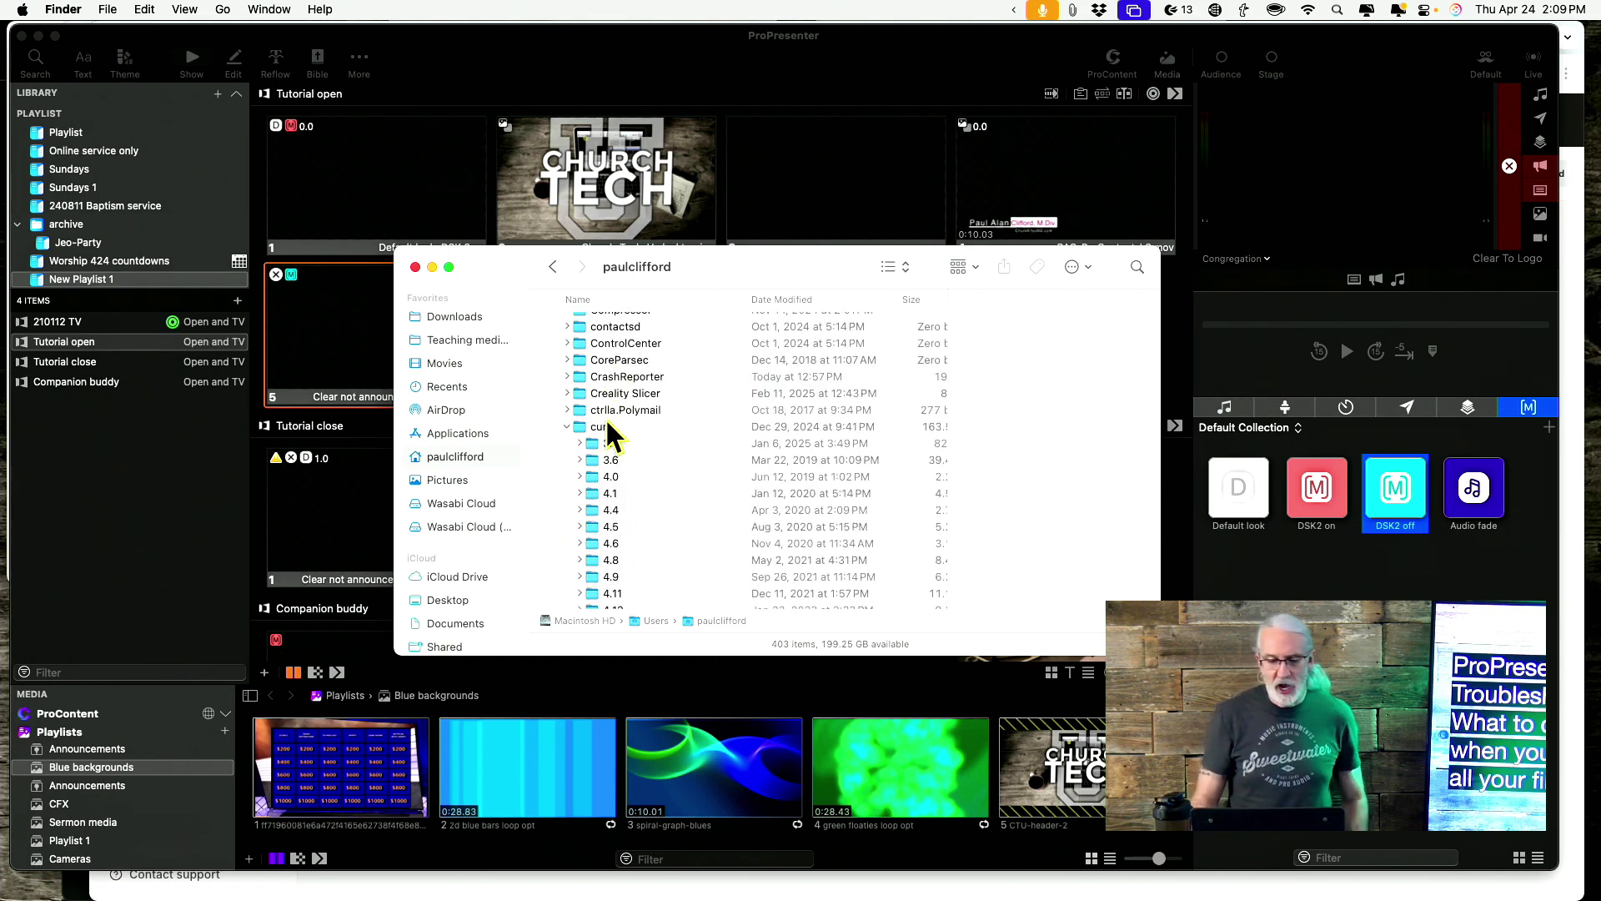
scroll(607, 434, down, 1)
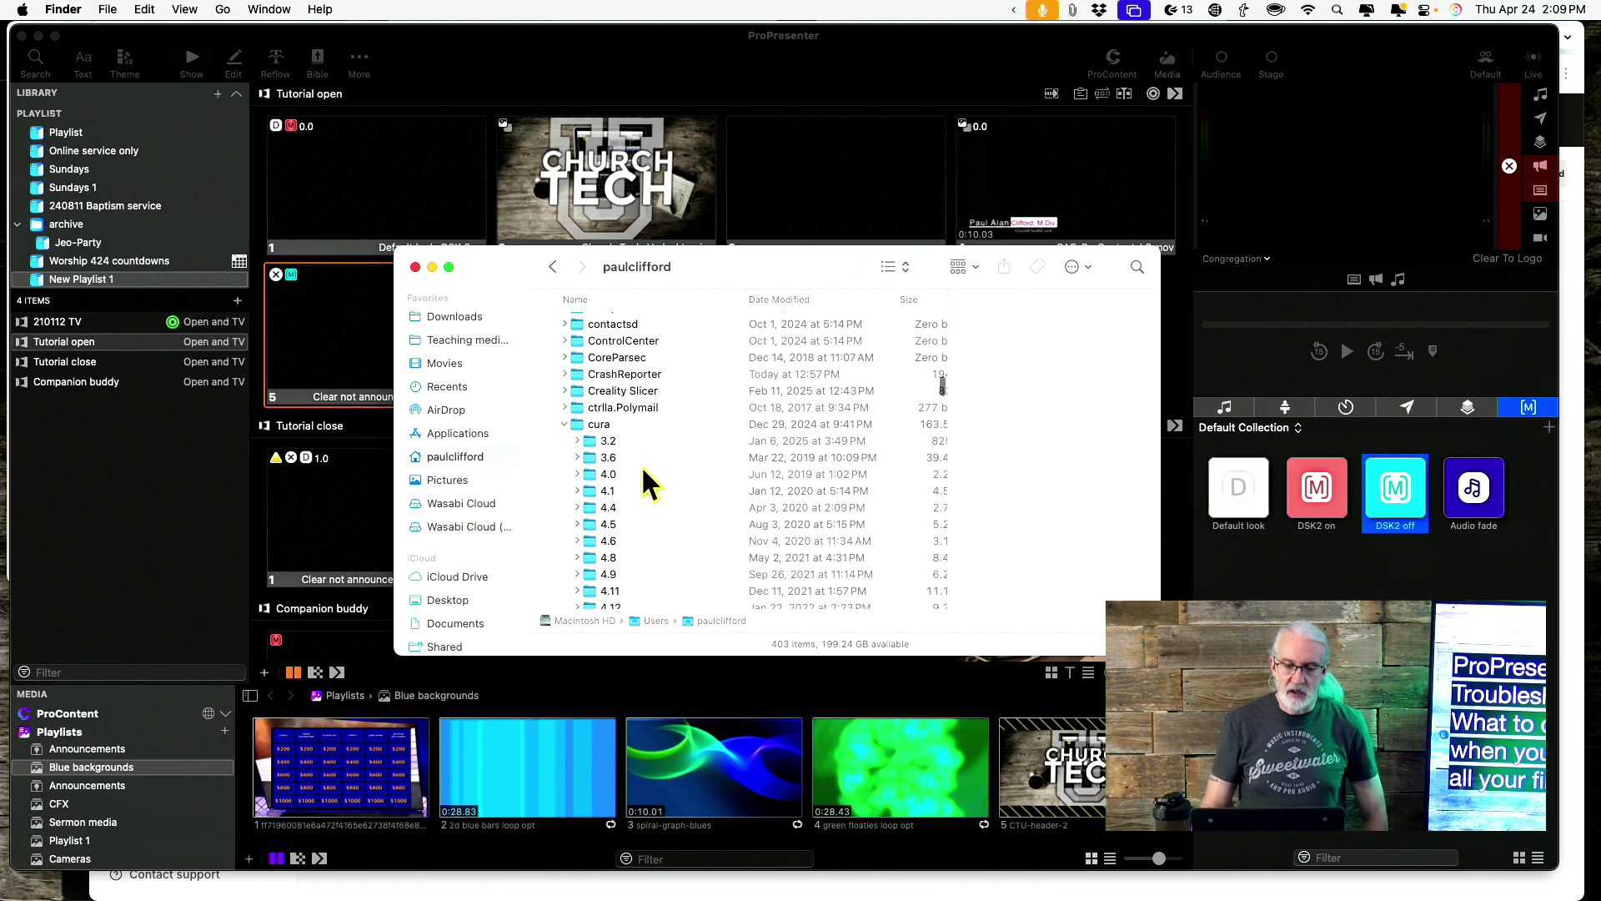
scroll(633, 483, up, 8)
scroll(646, 484, up, 15)
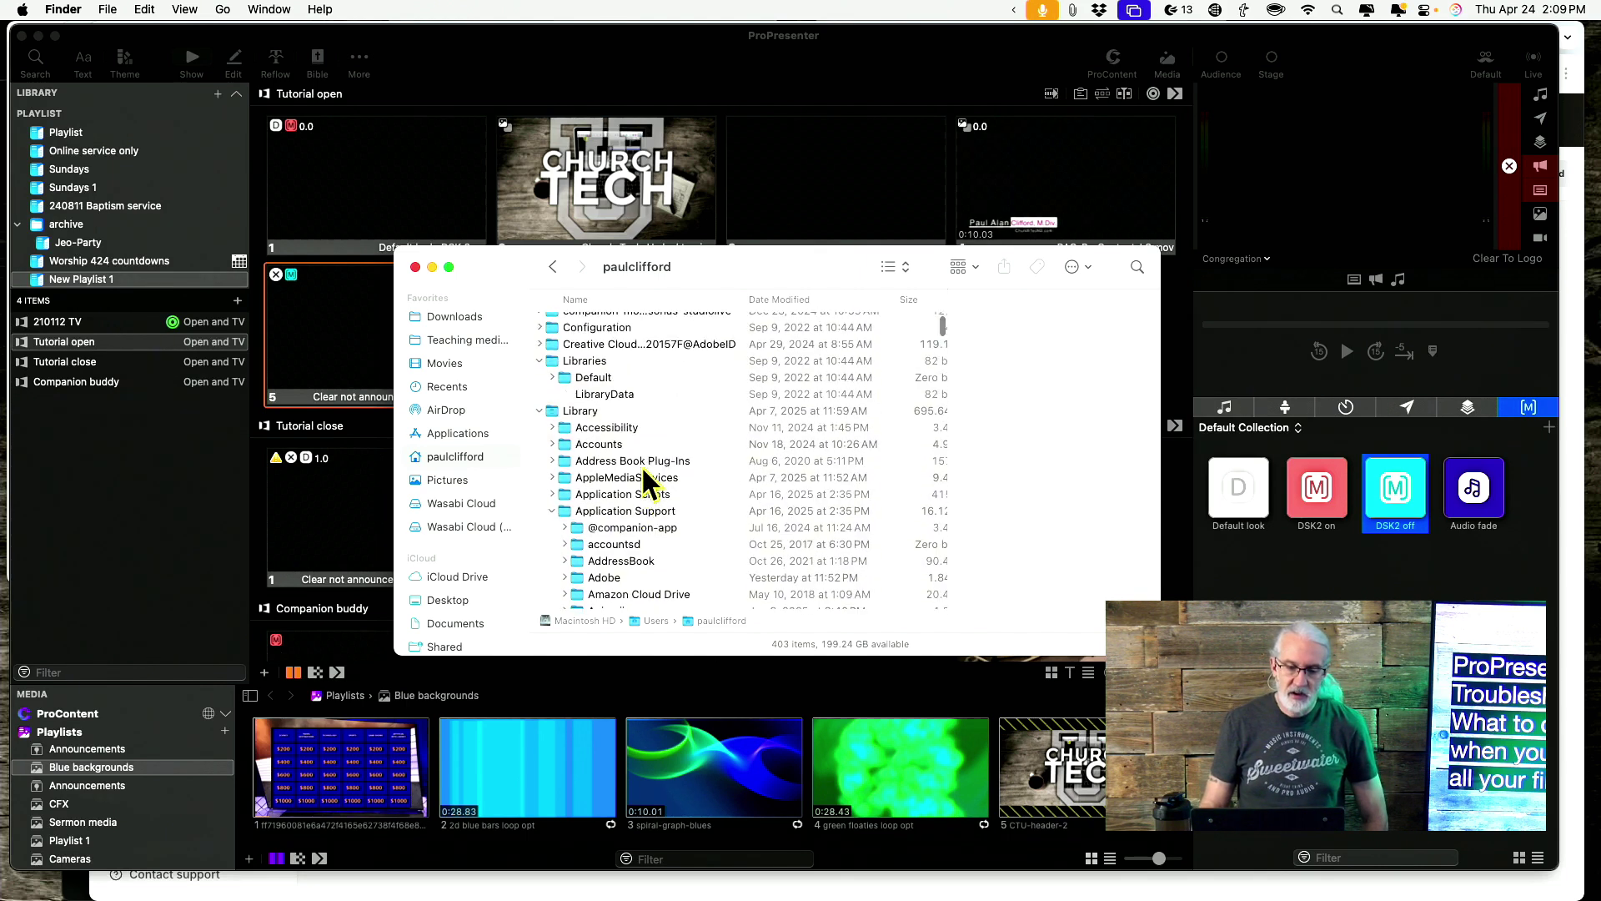
click(538, 474)
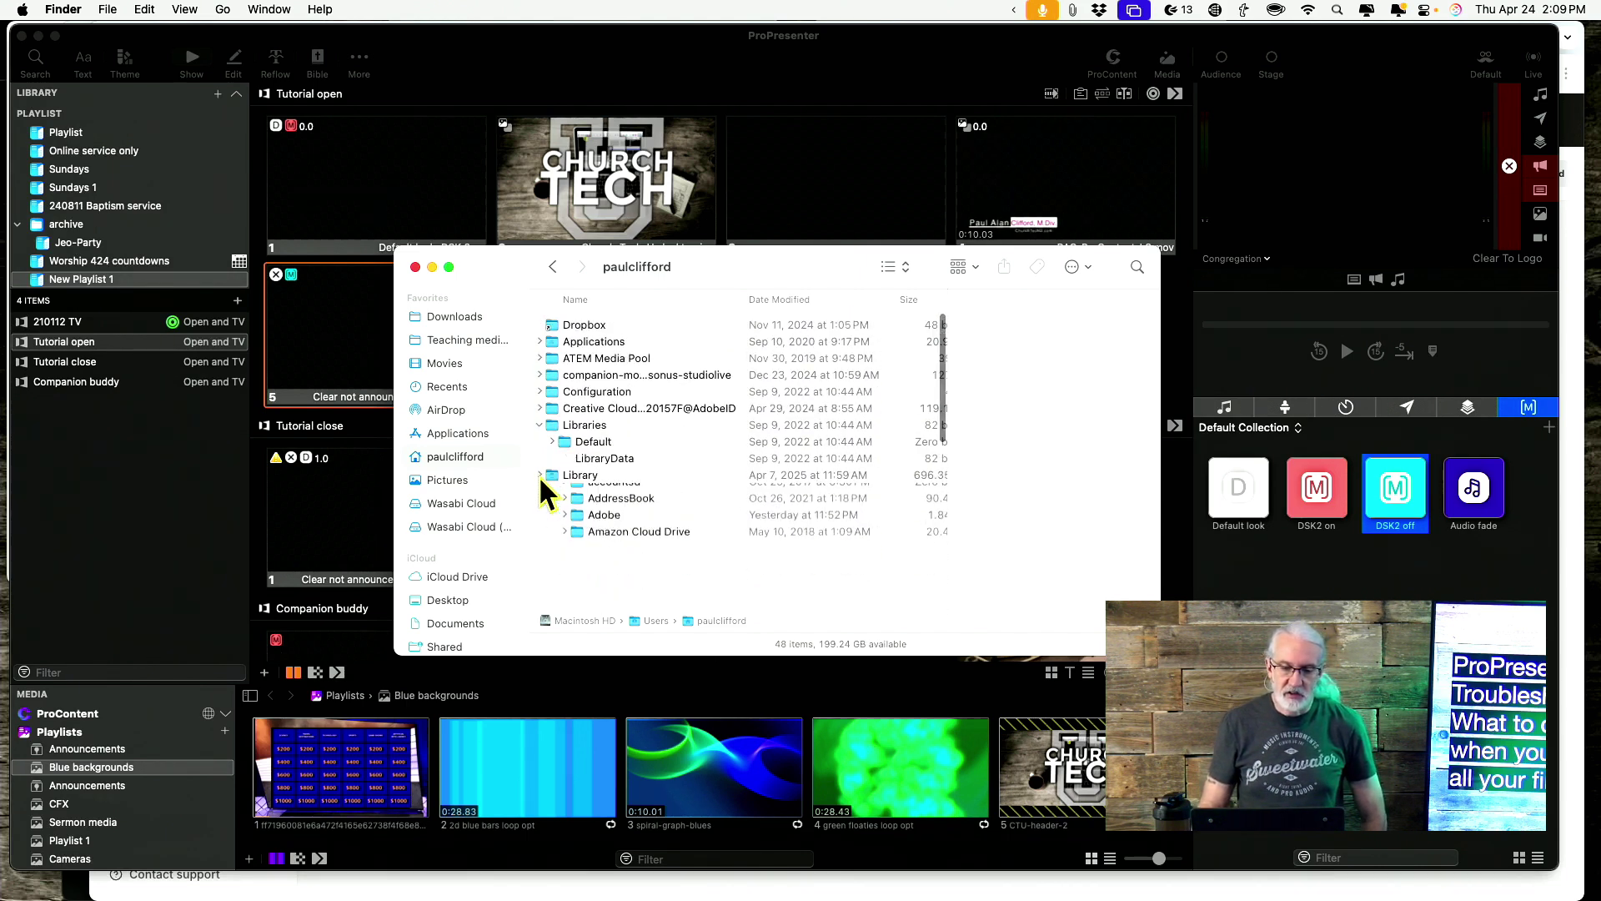
click(538, 423)
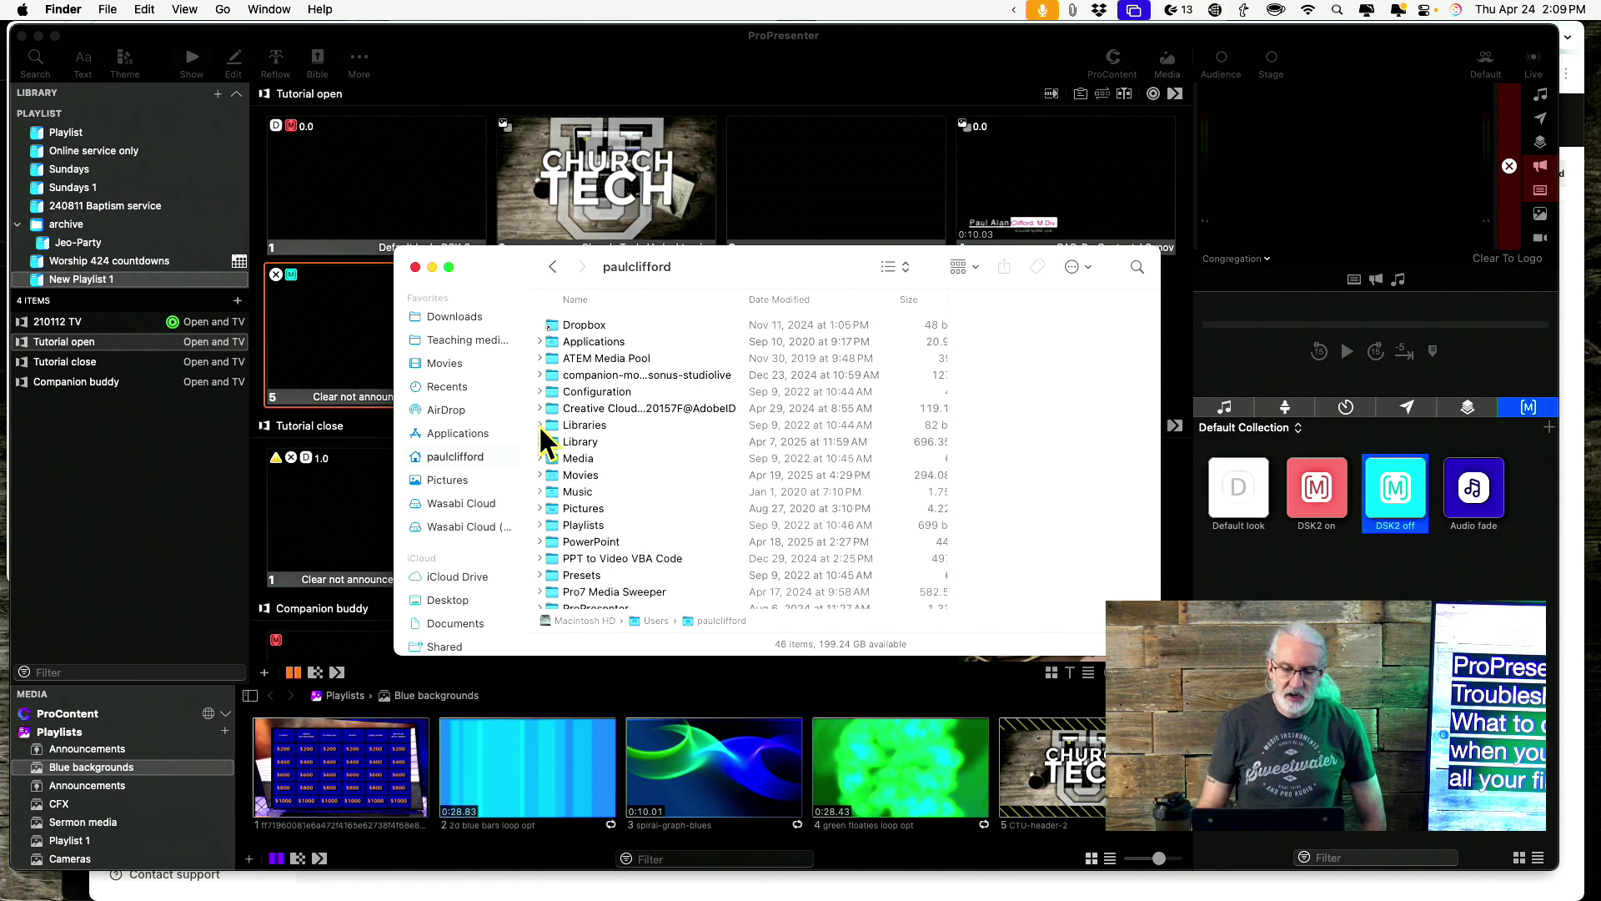
Inspect the ProPresenter, ProPresenter live class start, ProPresenter 2 and ProPresenter Jeo-party folders in the home folder.
scroll(538, 423, down, 5)
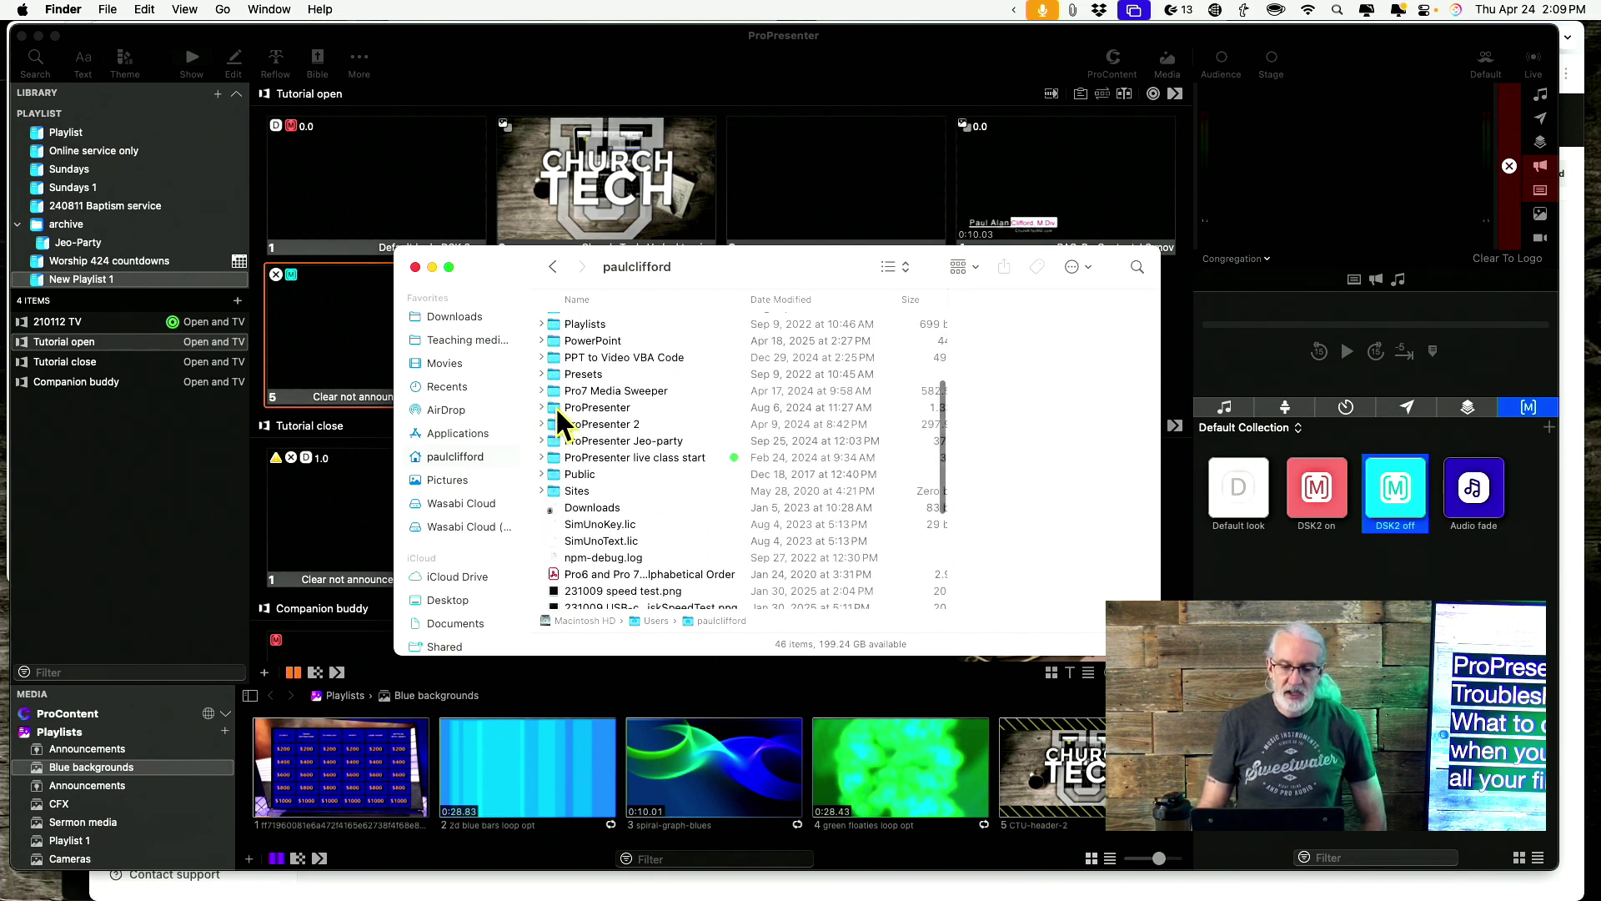
click(554, 405)
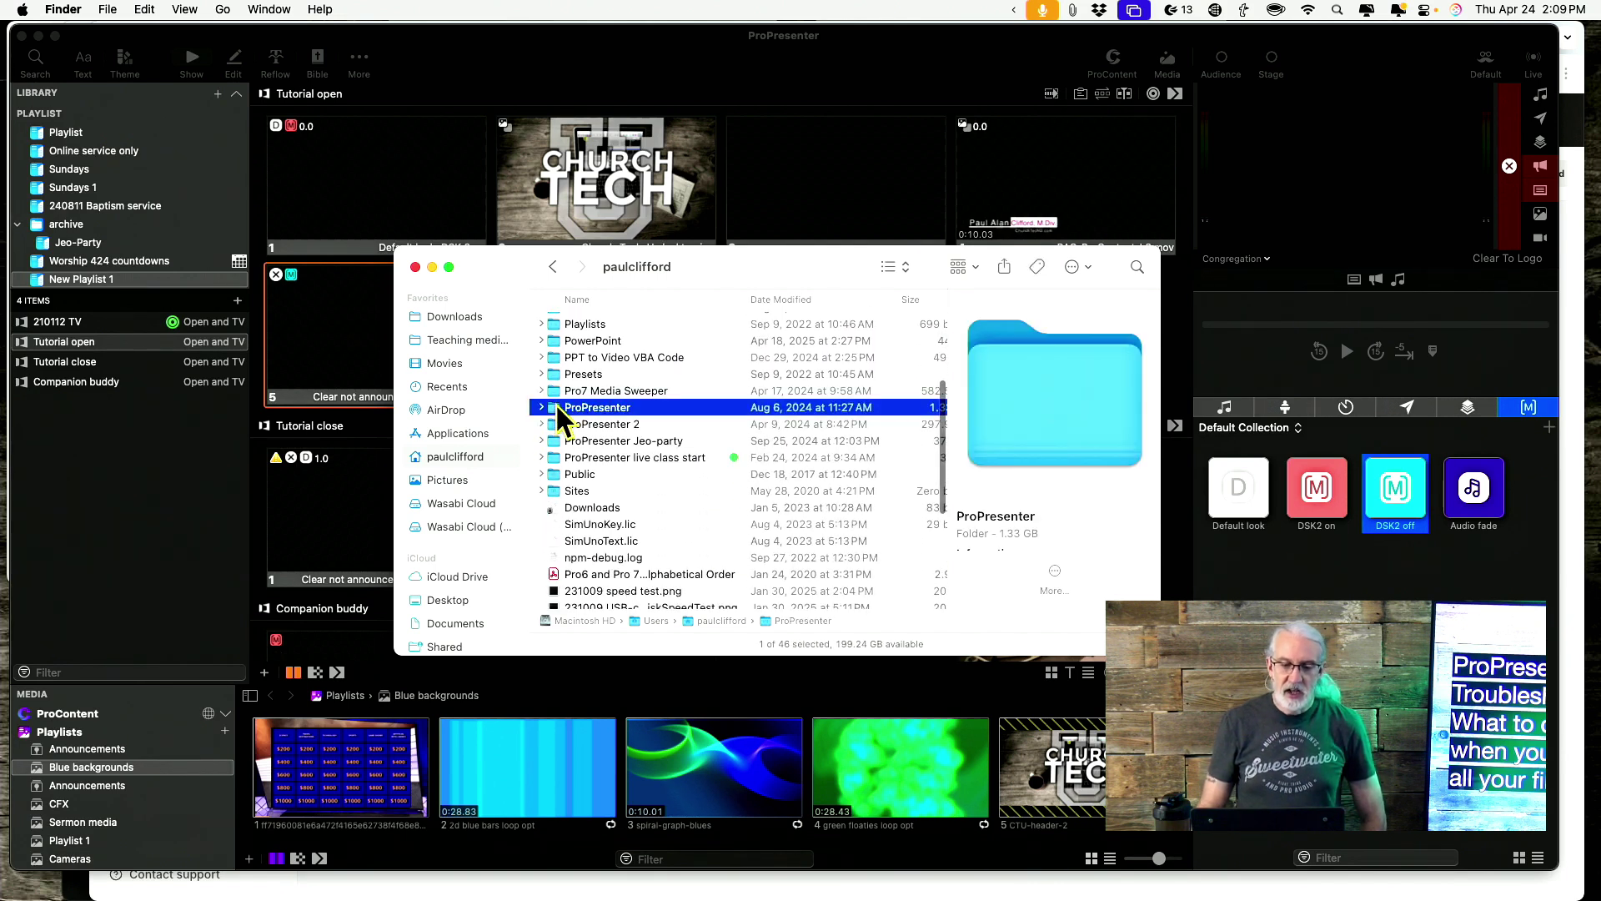
click(621, 458)
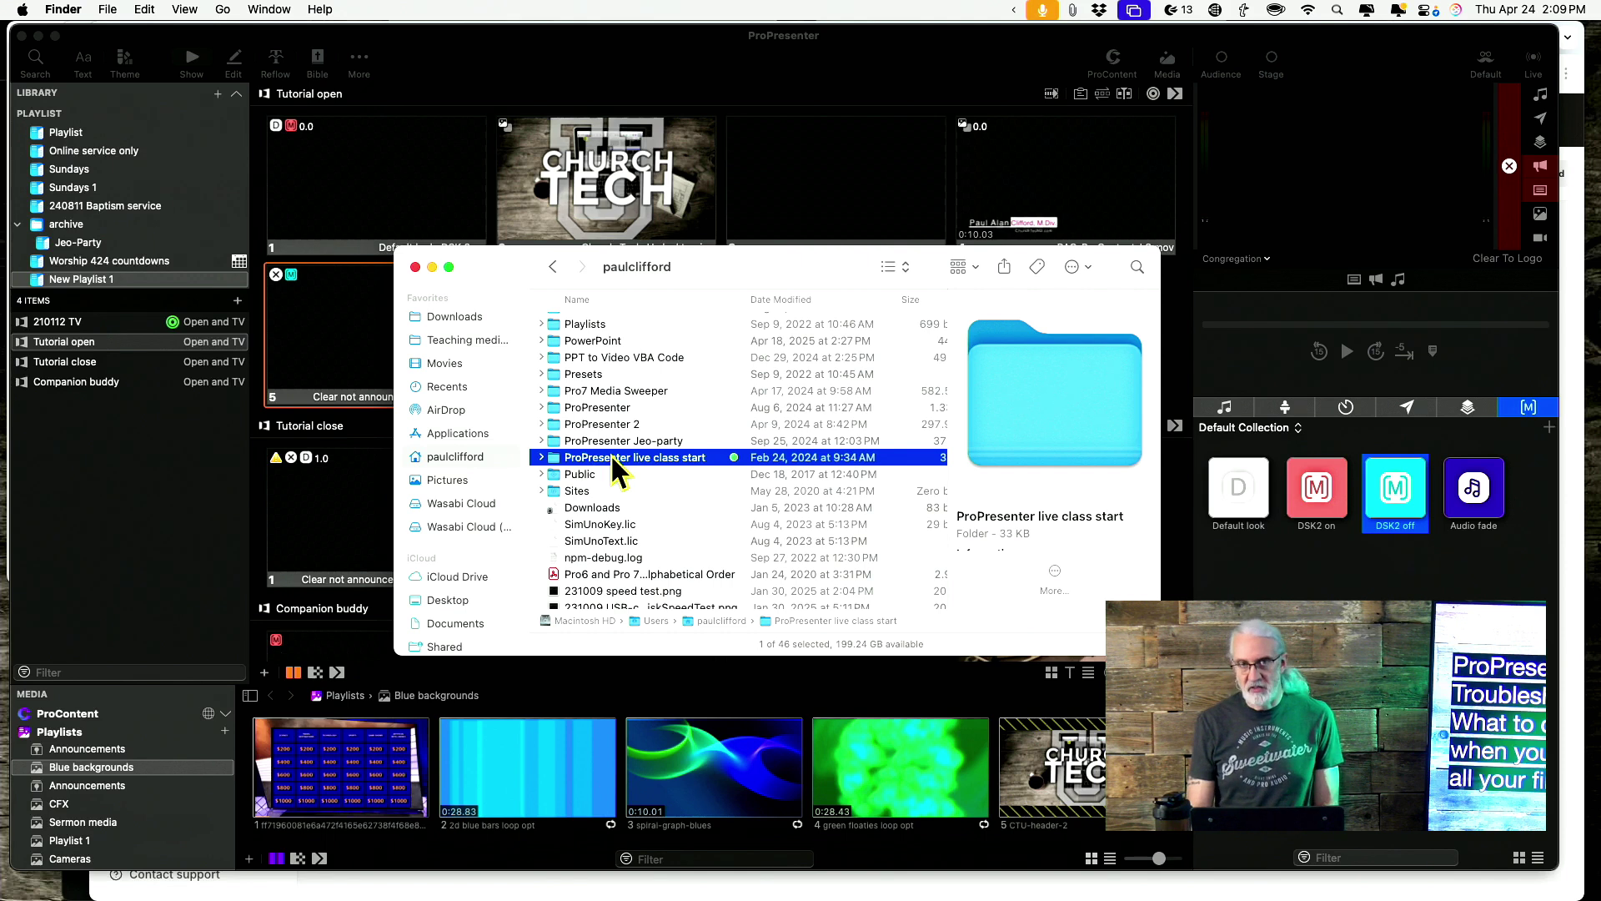
click(619, 424)
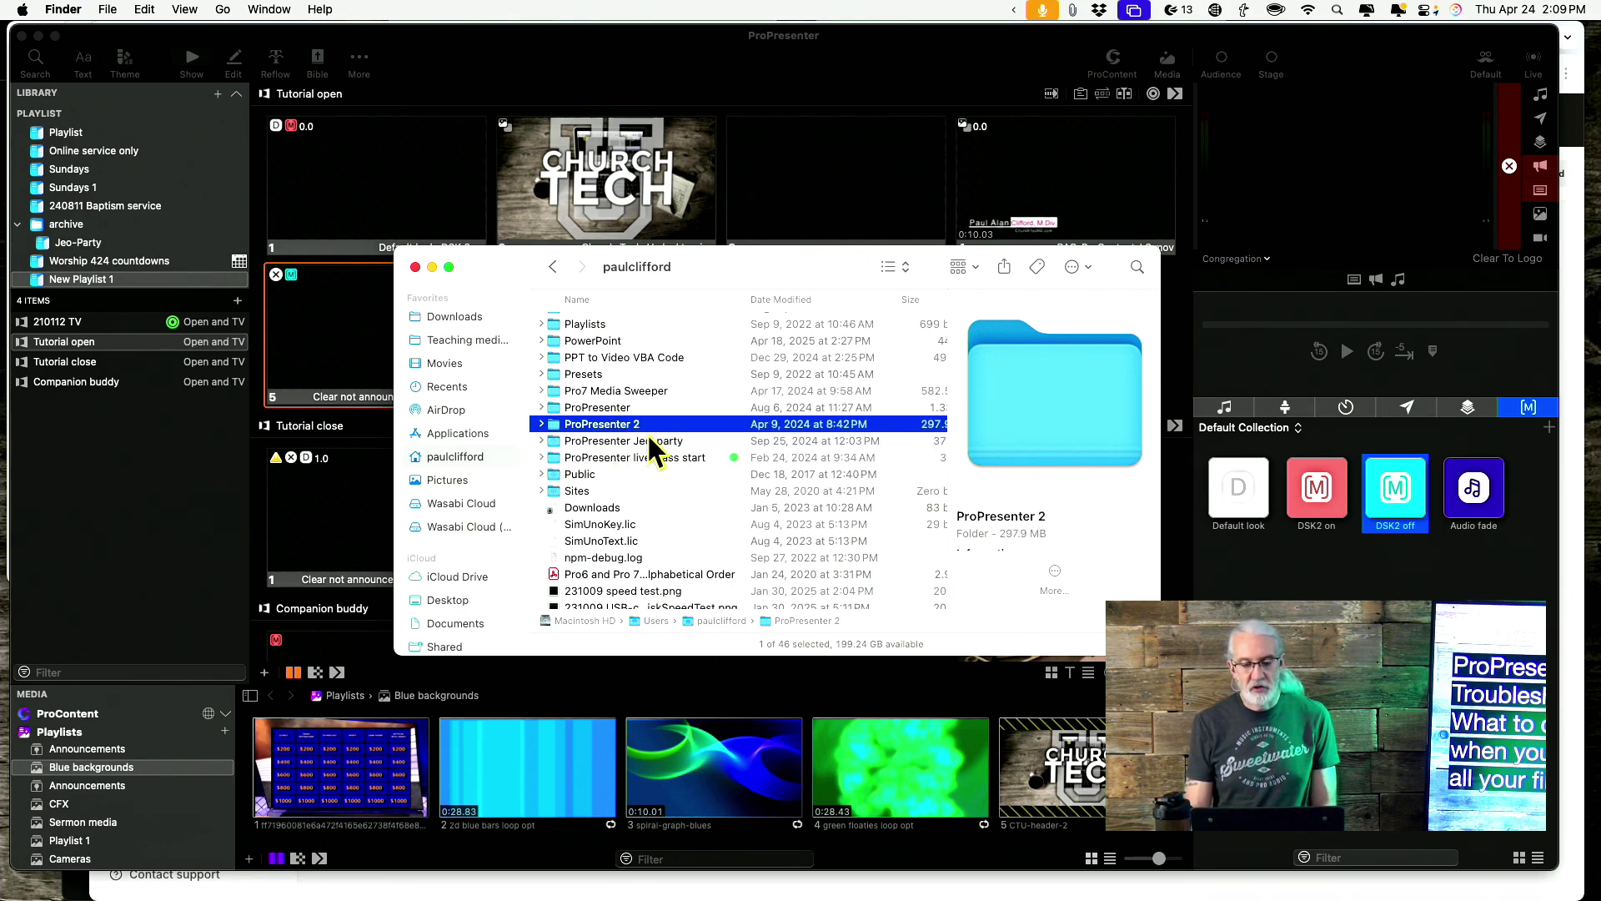
click(639, 442)
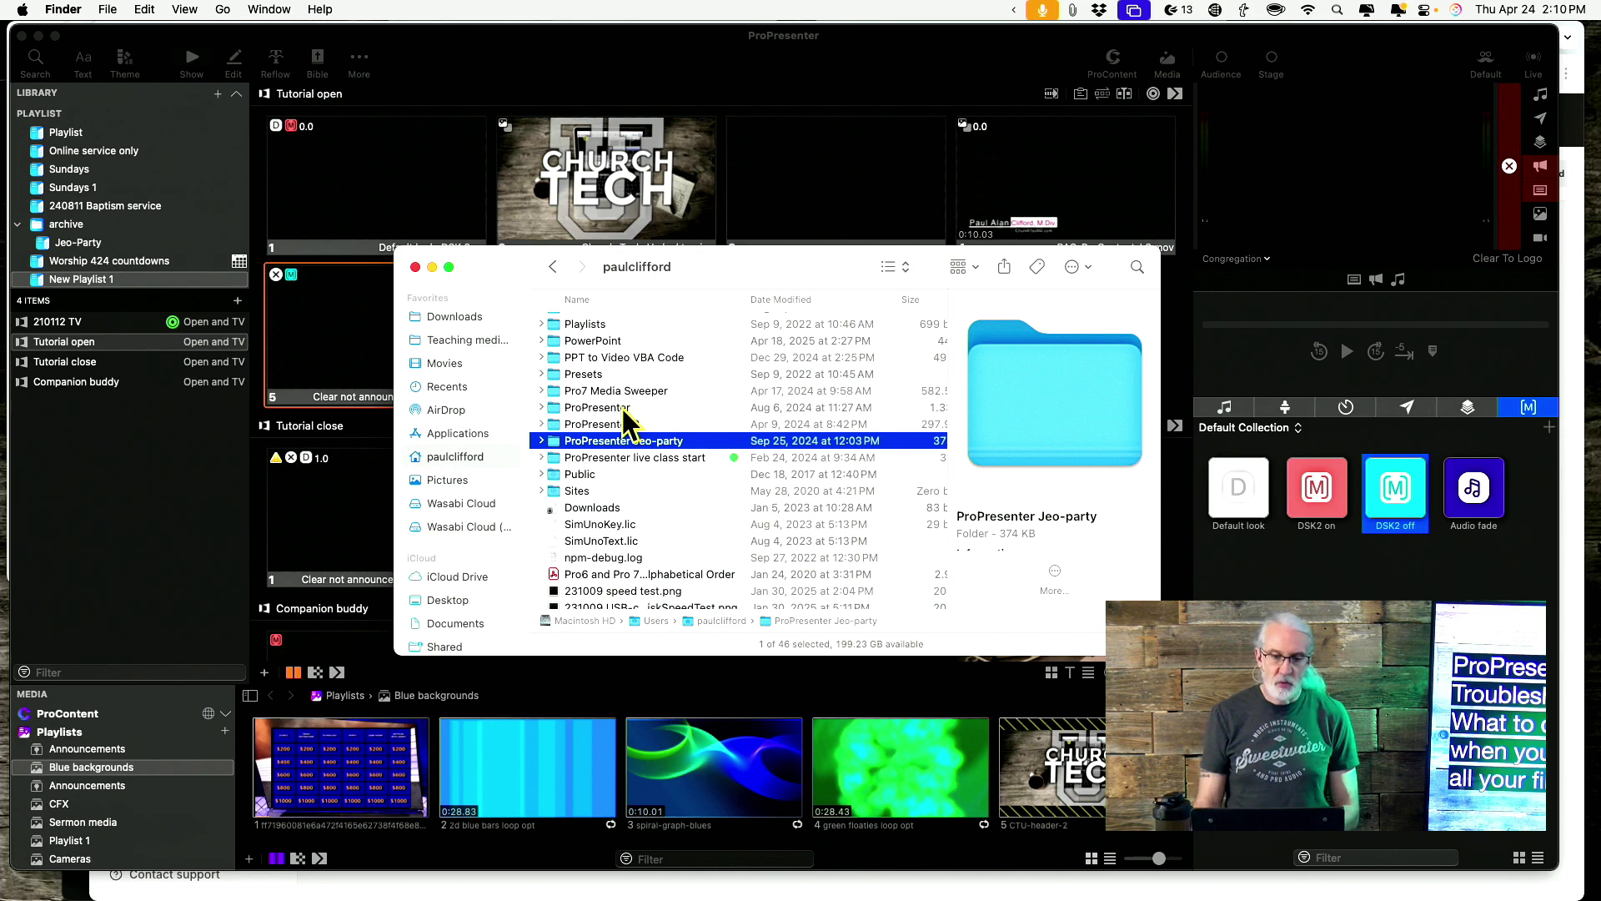
Duplicate the original ProPresenter support folder inside the home folder.
right_click(623, 411)
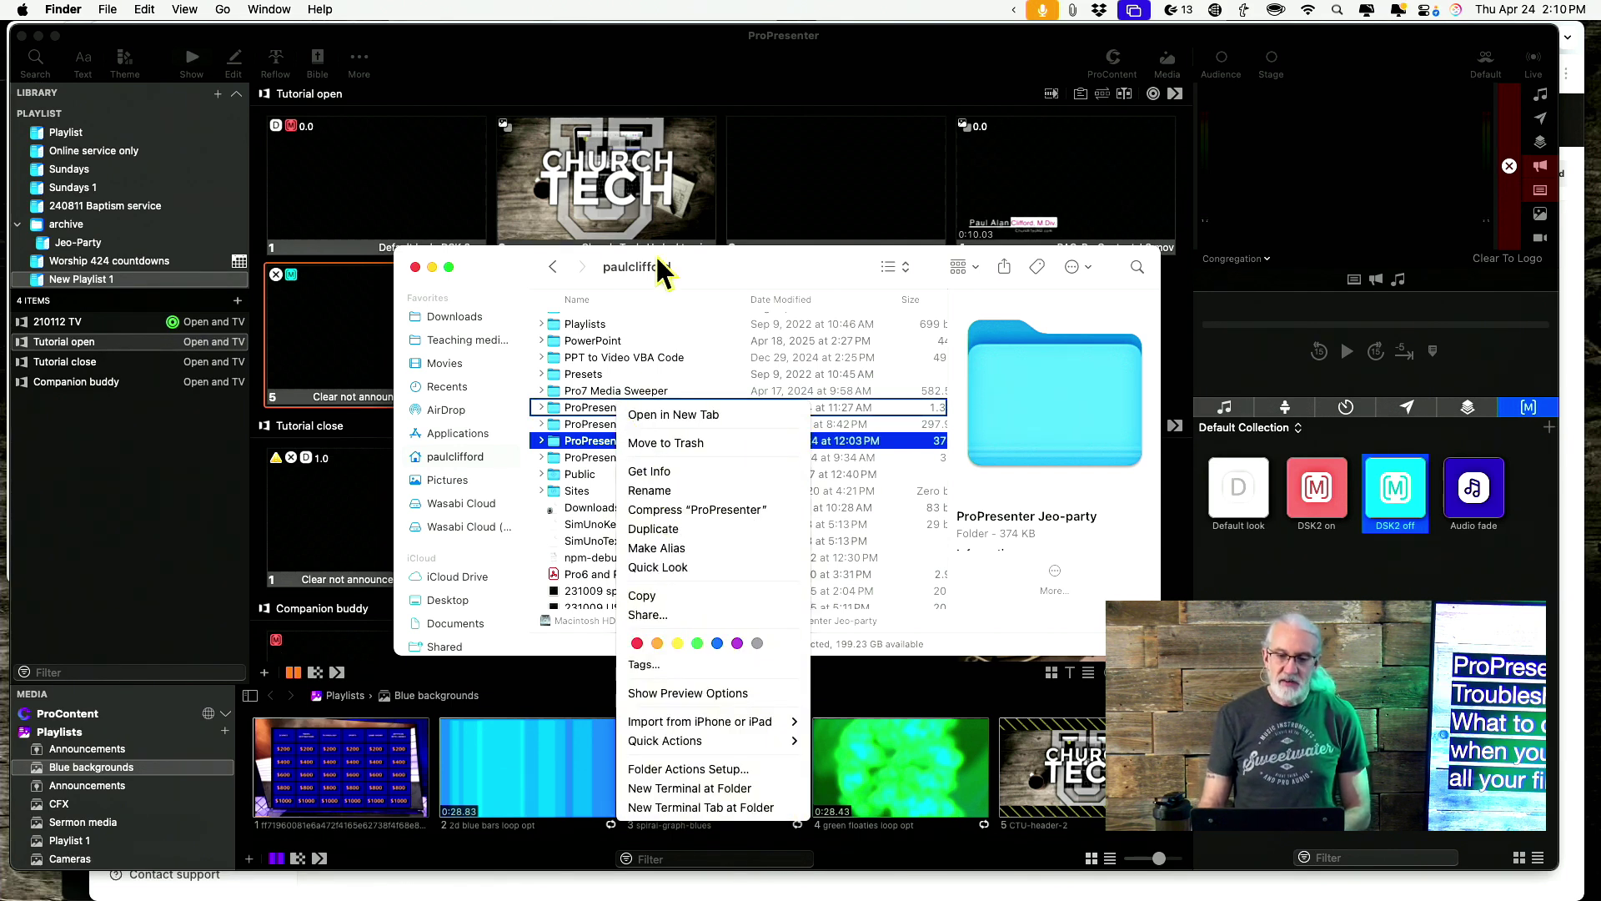
click(773, 278)
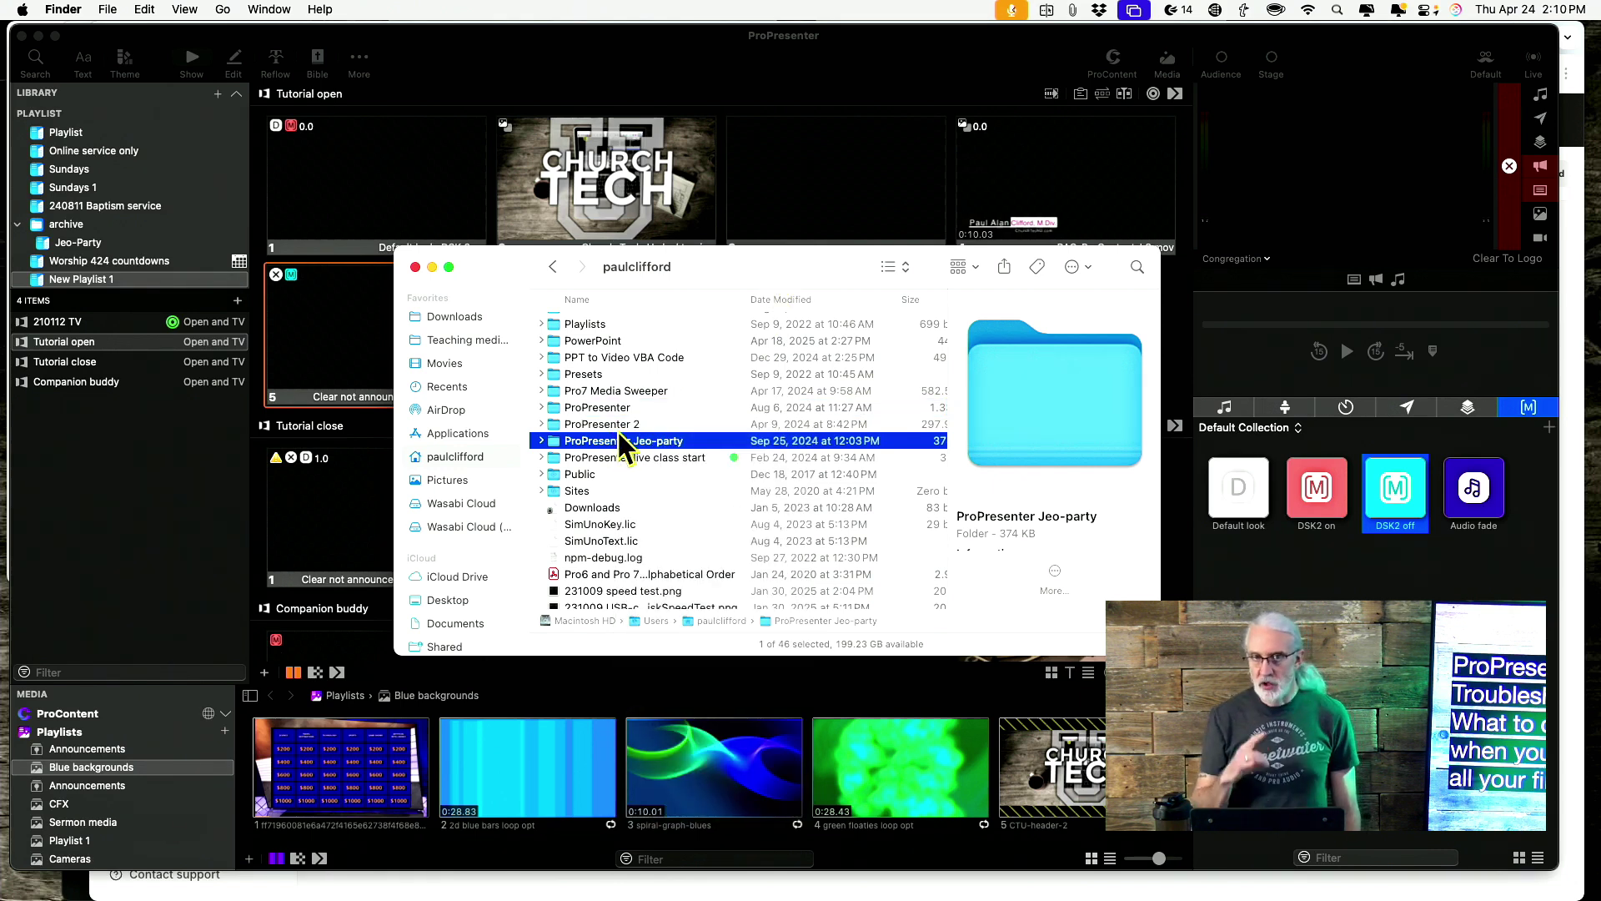
click(607, 407)
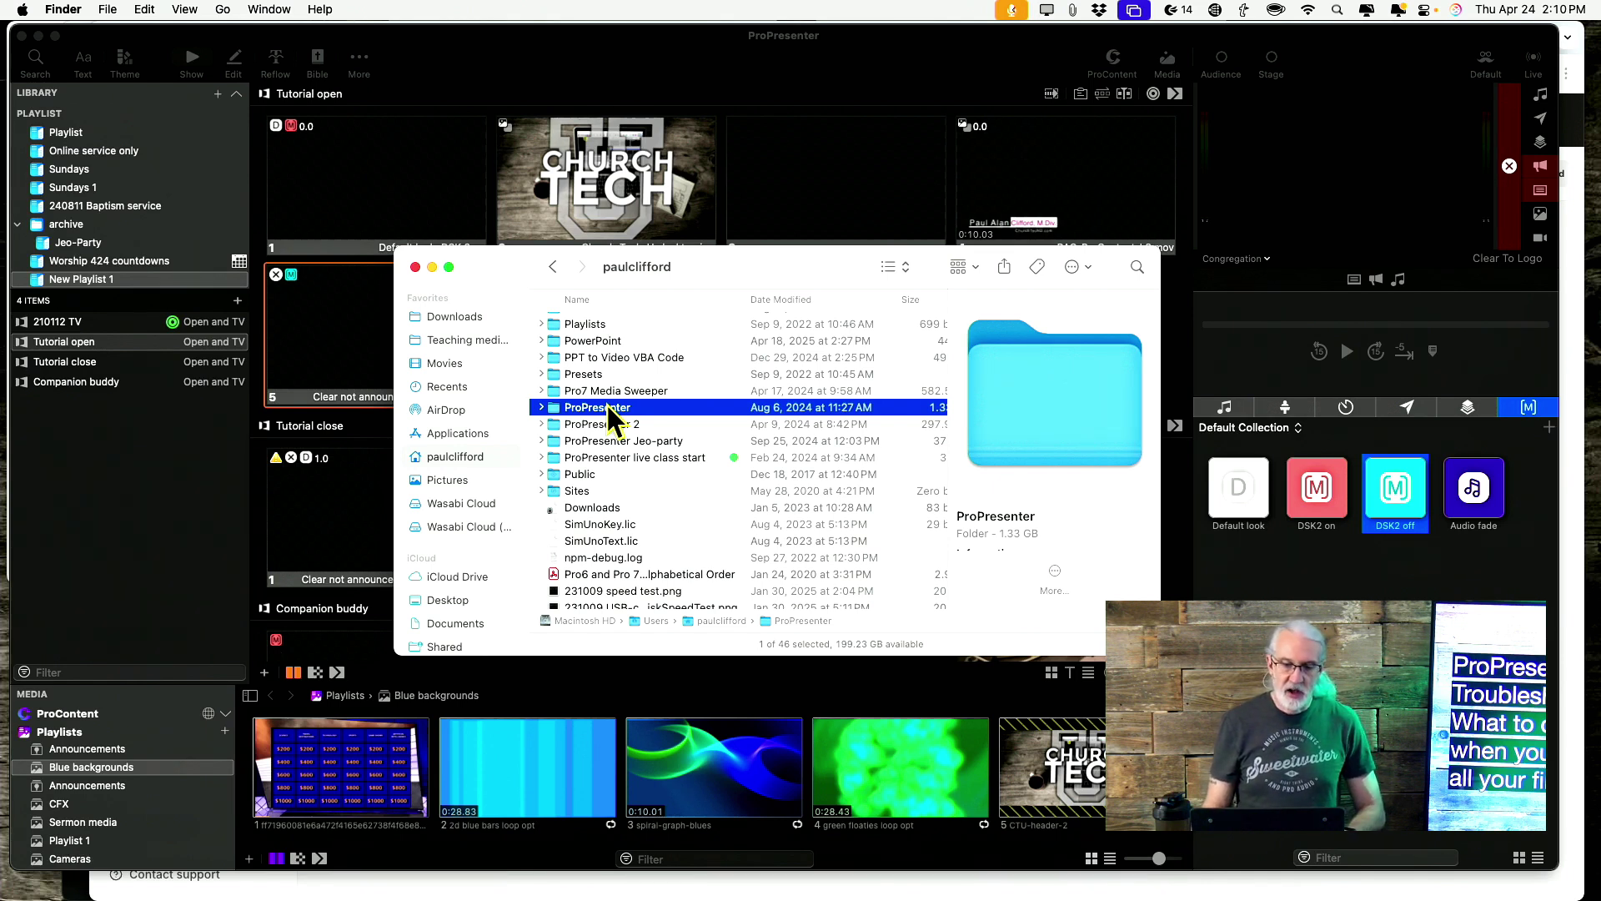
drag(606, 407, 606, 421)
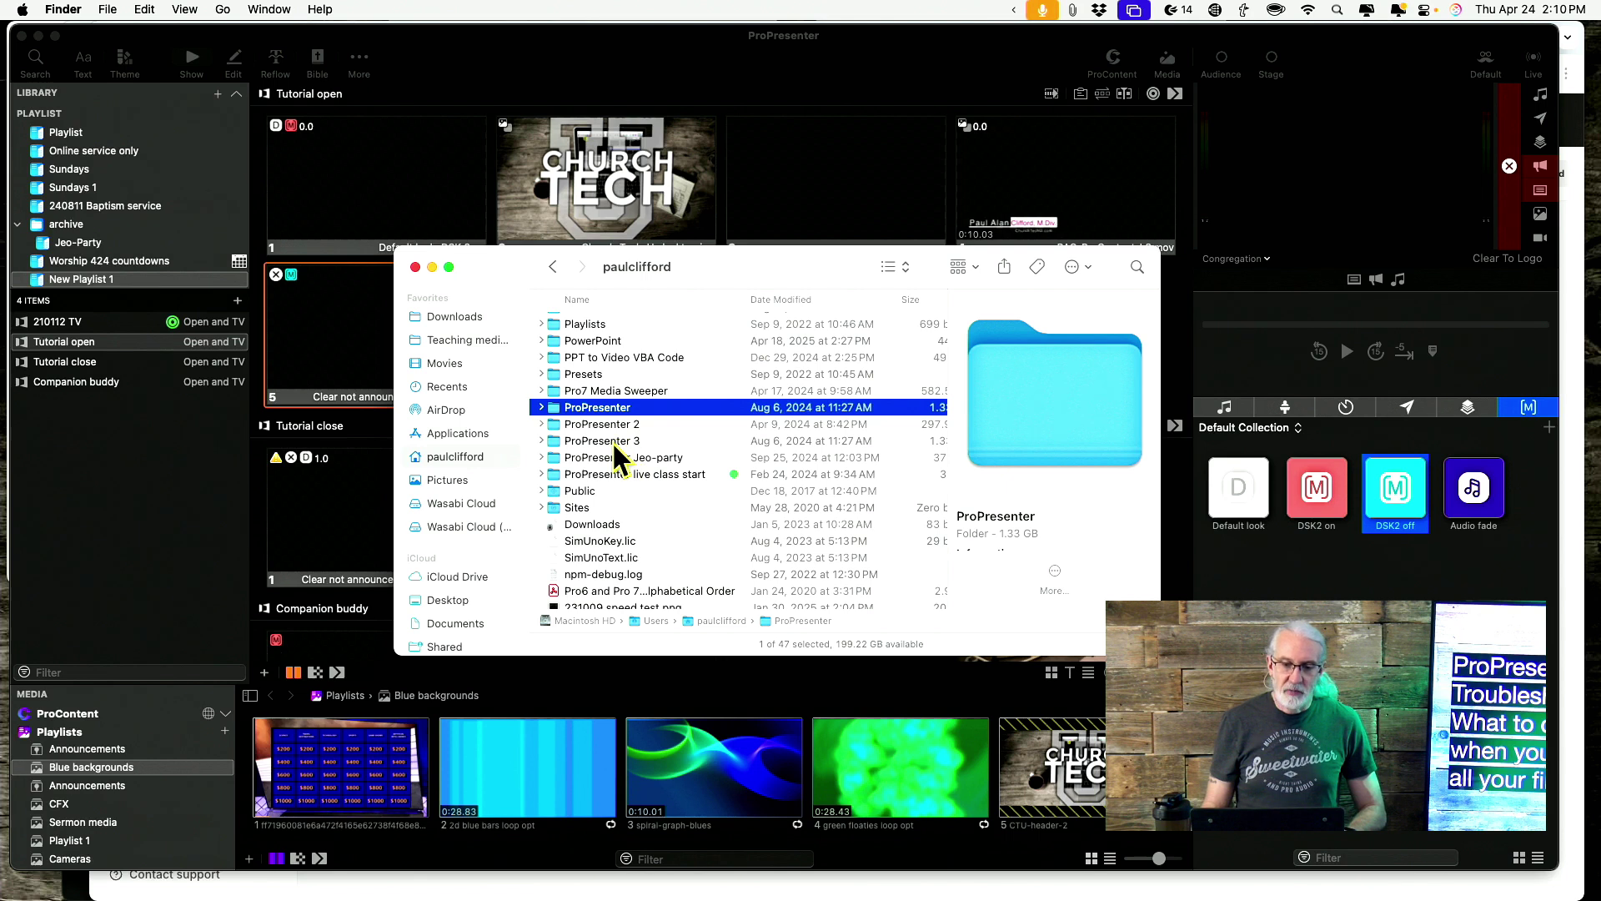
Rename the duplicated folder ProPresenter 3 as "ProPresenter backup" and switch back to ProPresenter.
click(621, 423)
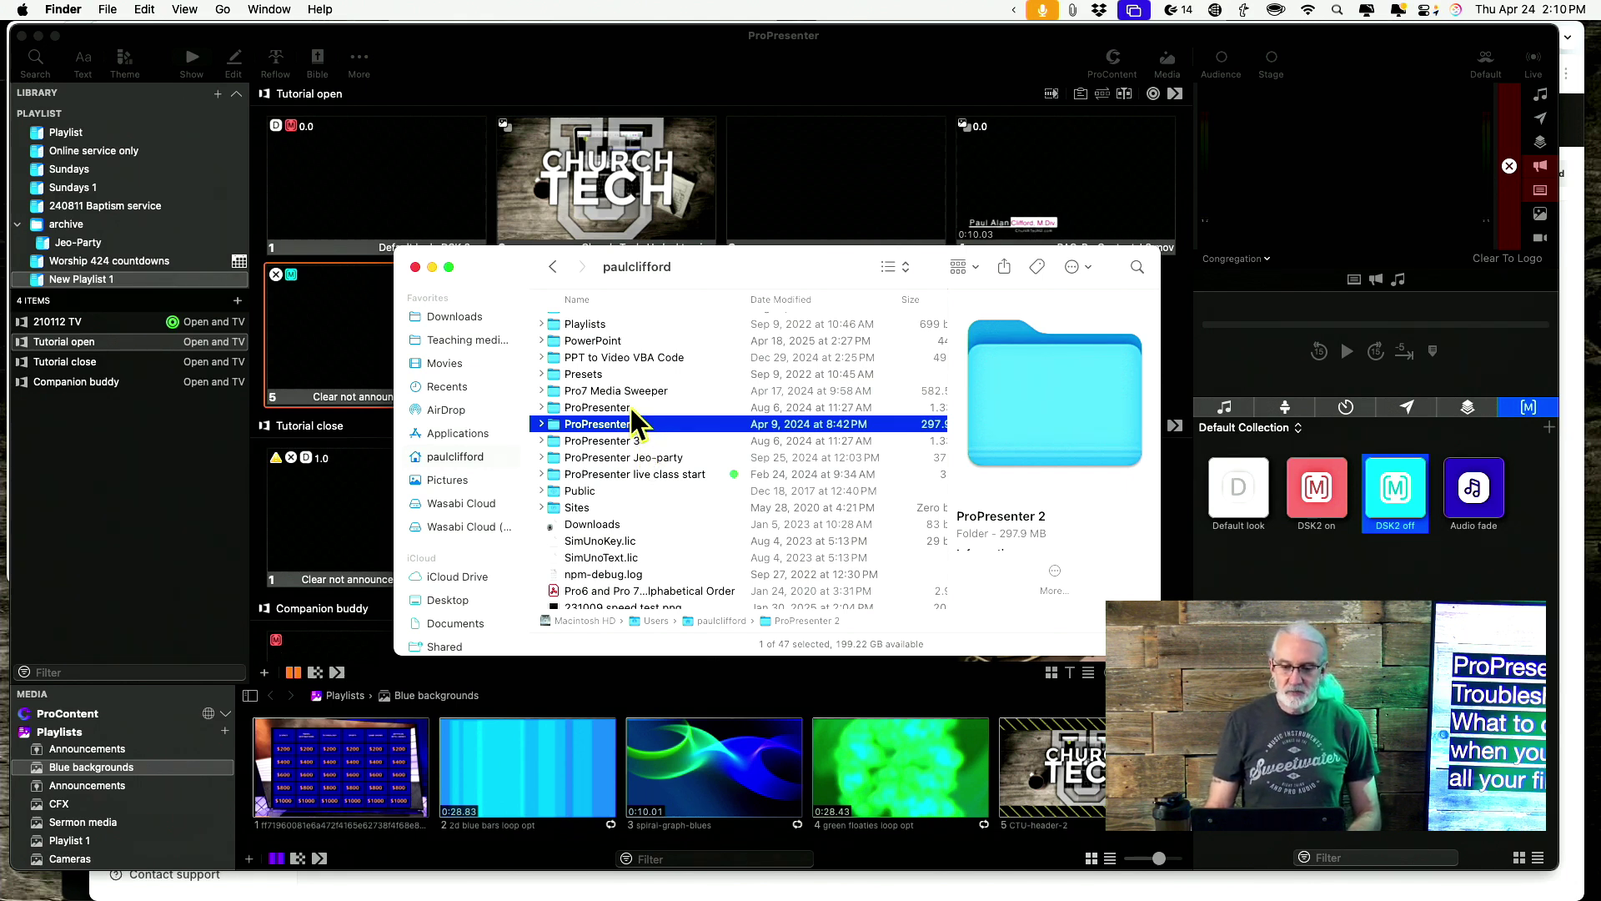
click(636, 408)
click(634, 442)
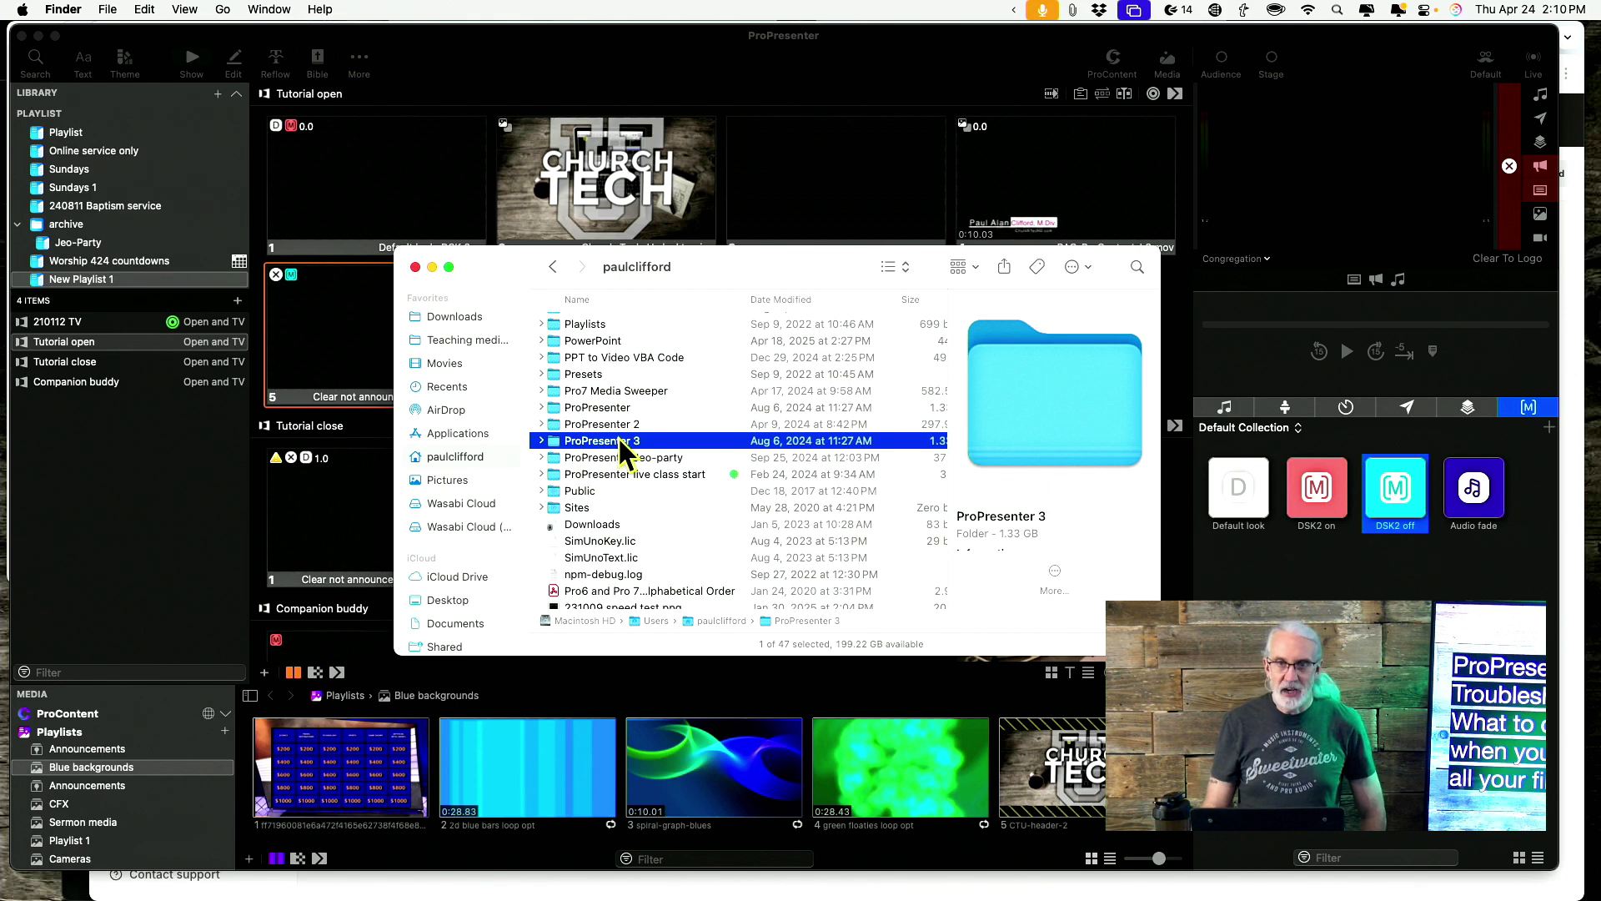
right_click(614, 438)
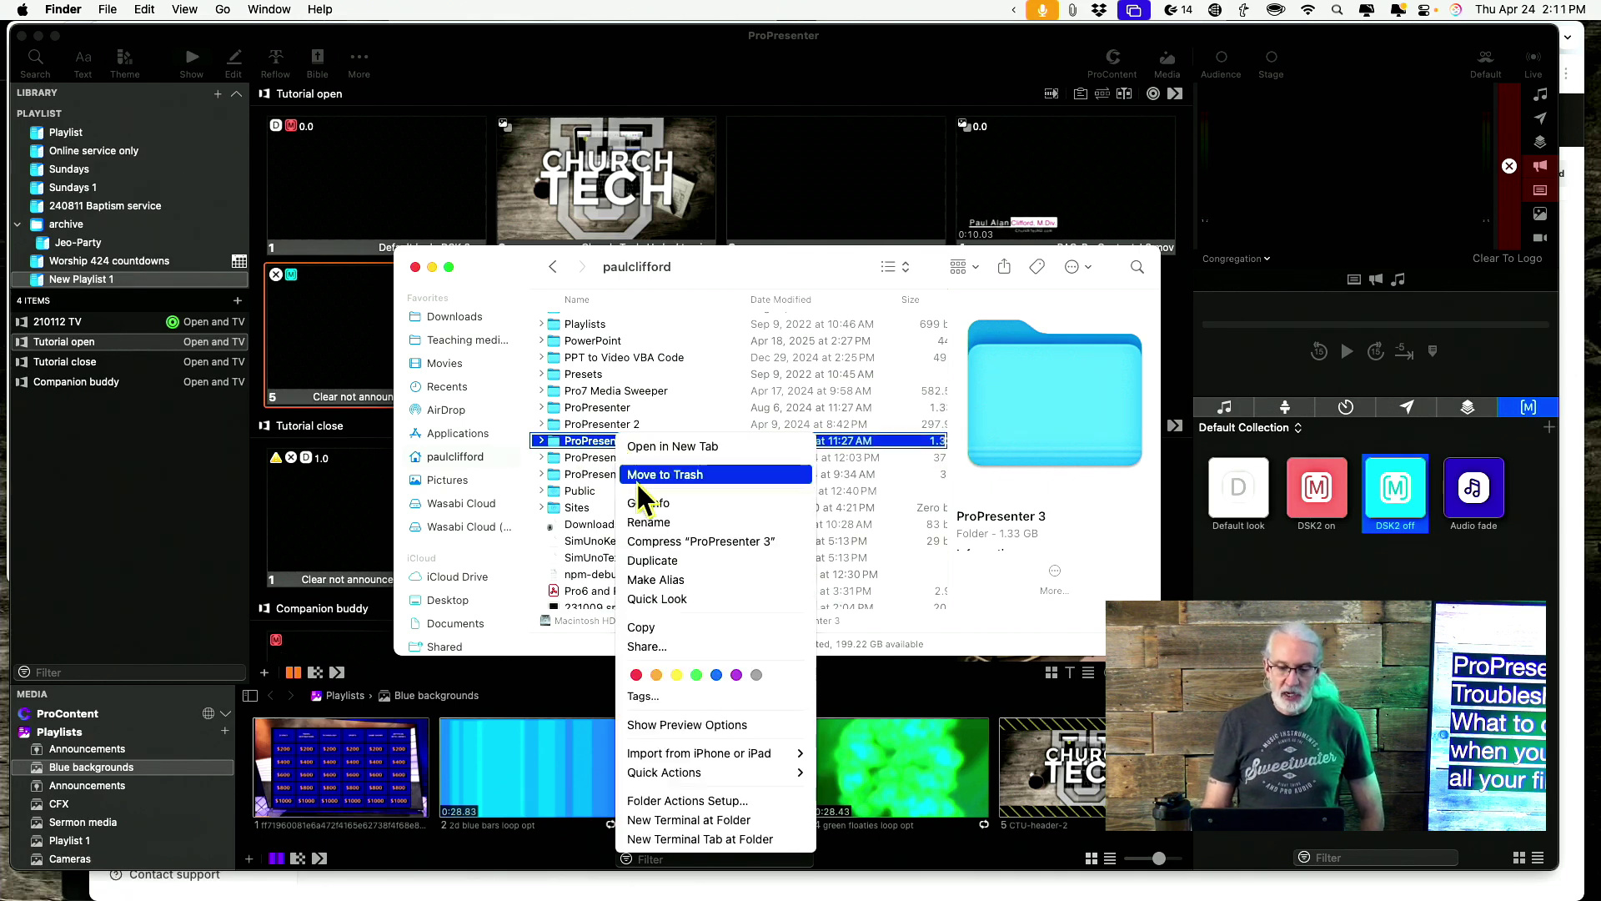
click(647, 522)
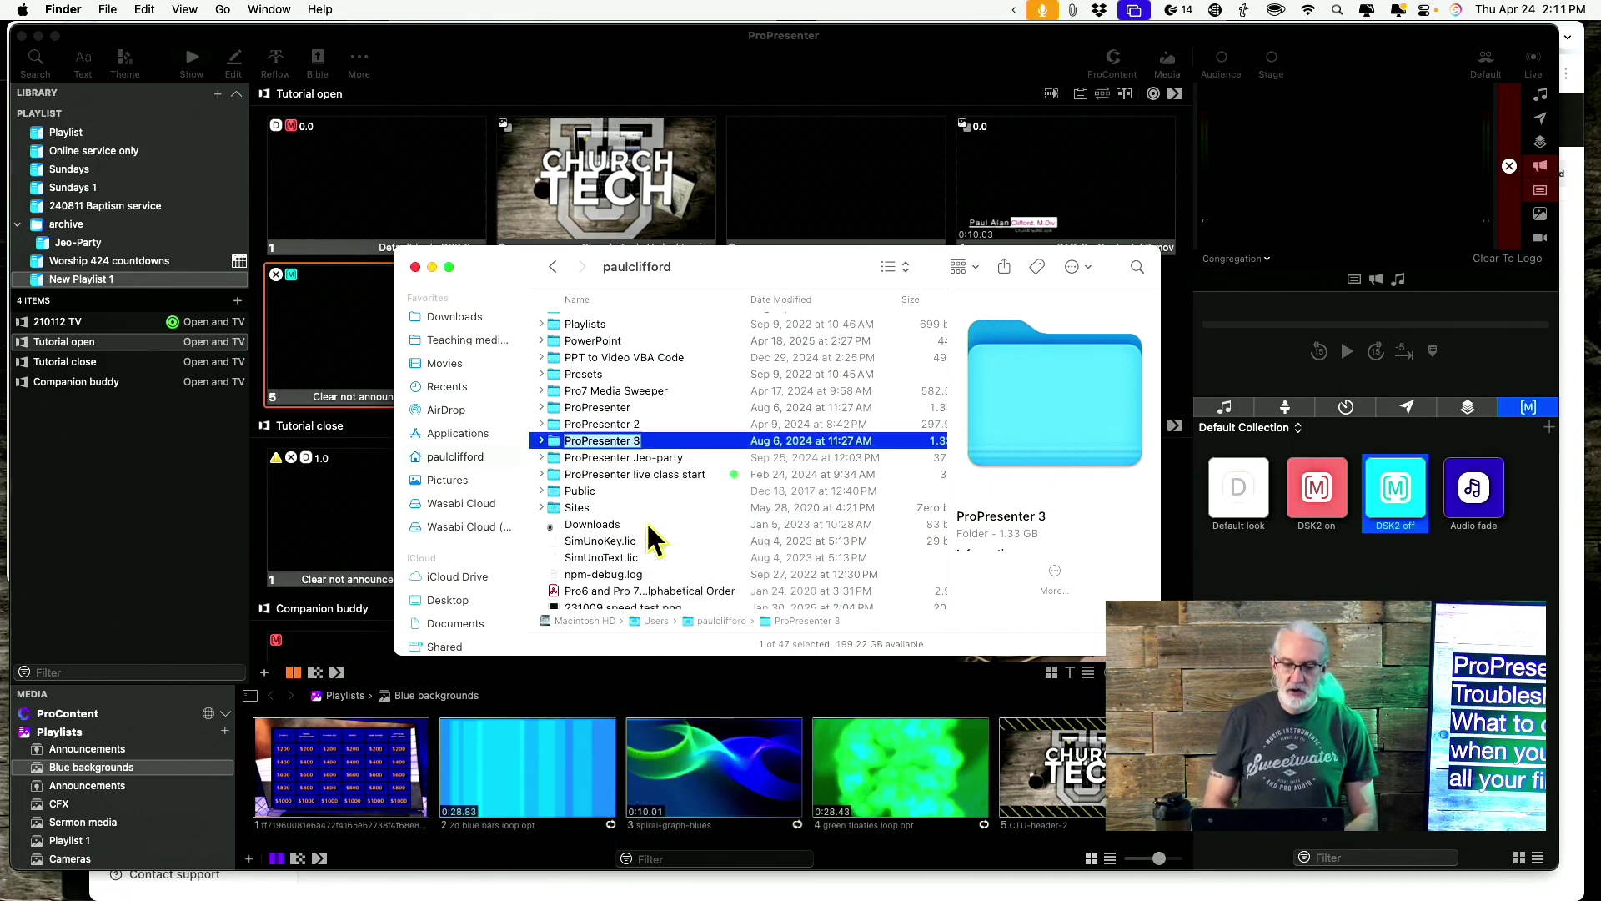
key(BackSpace)
text(backup)
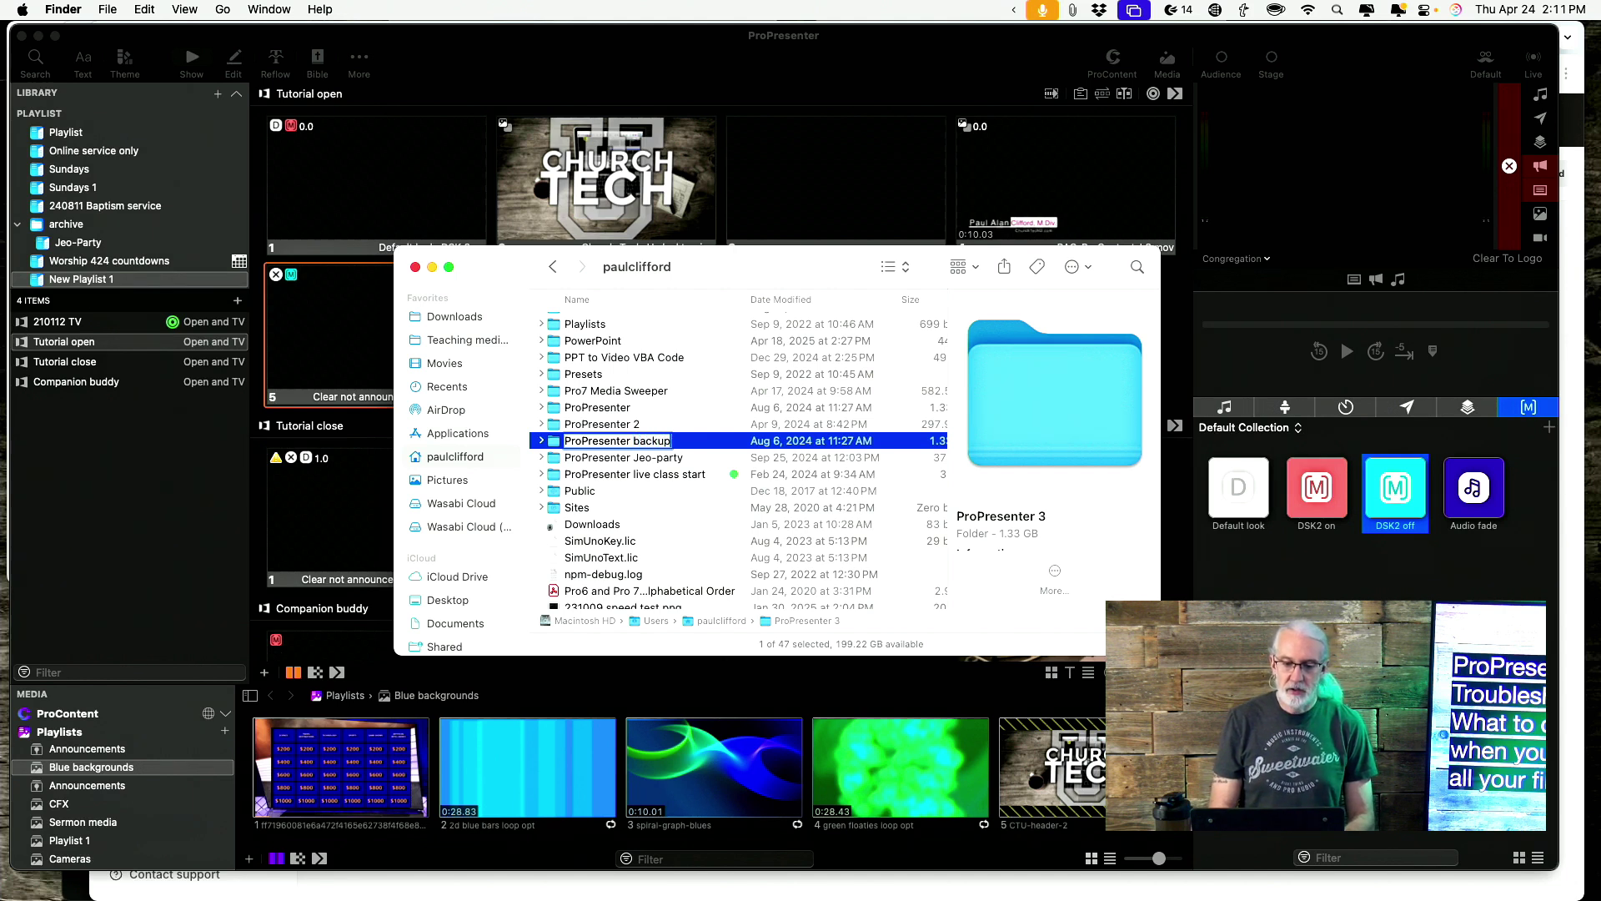
key(Return)
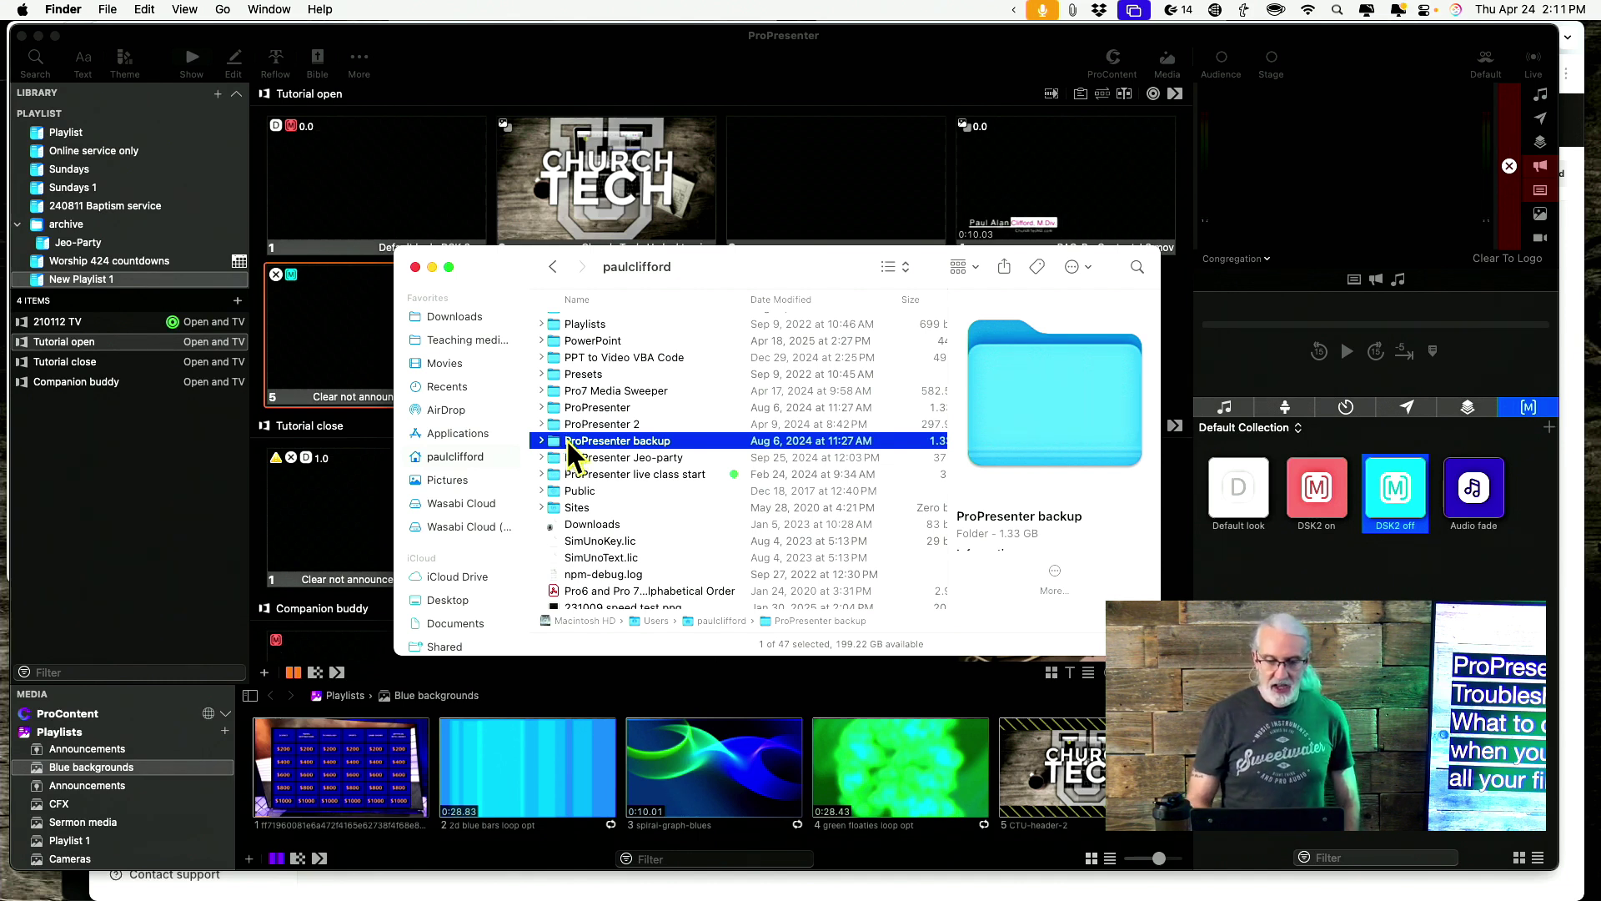
click(705, 38)
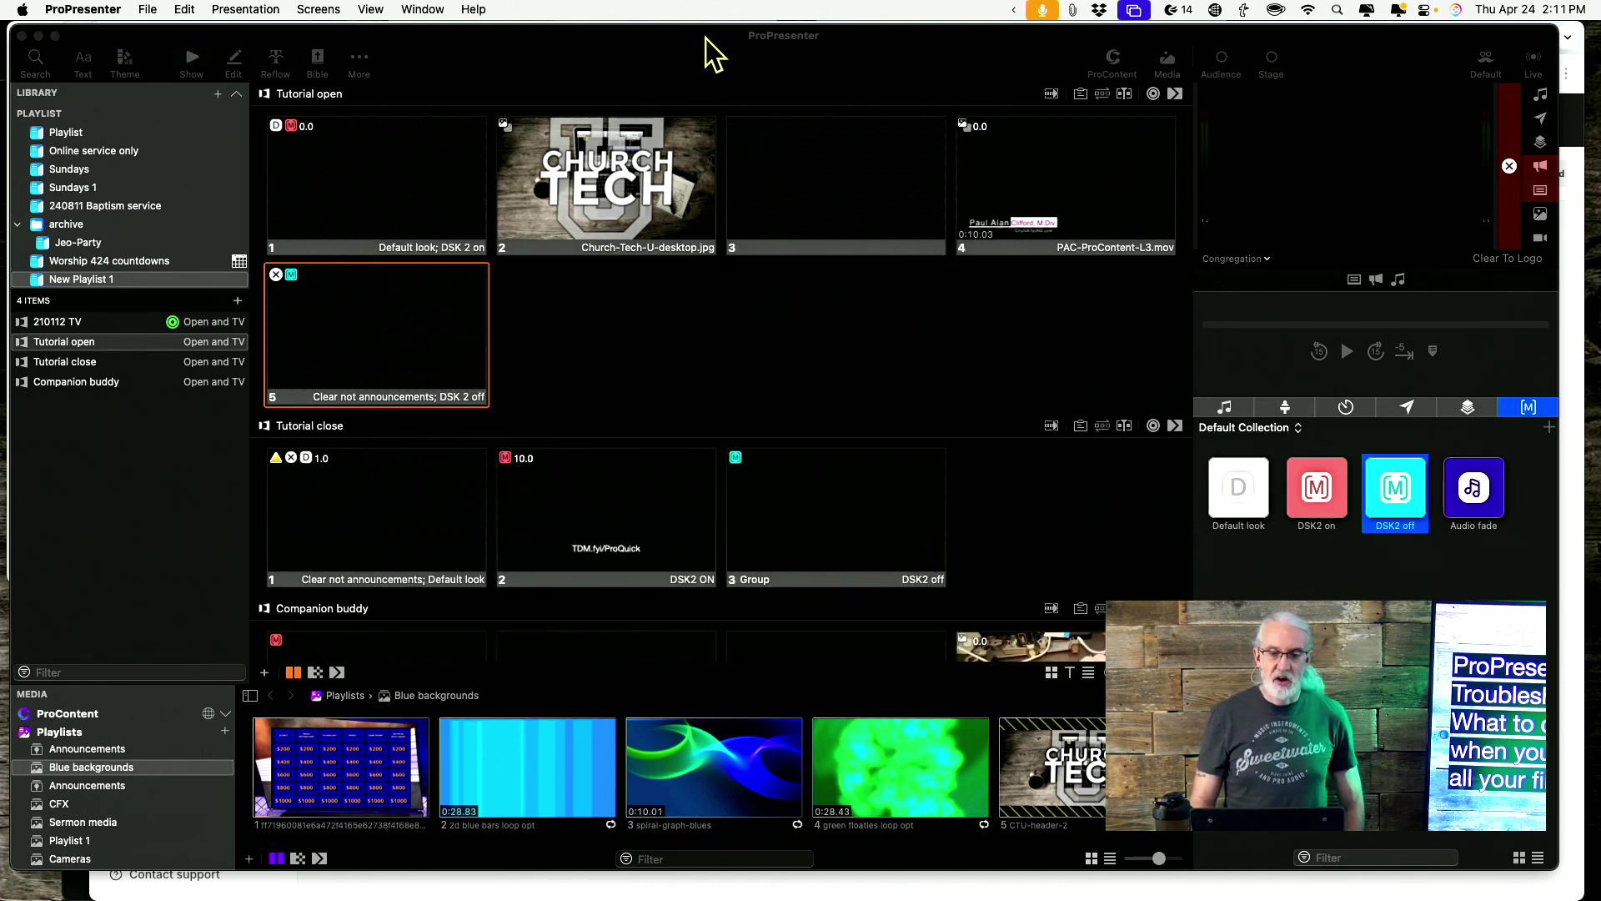